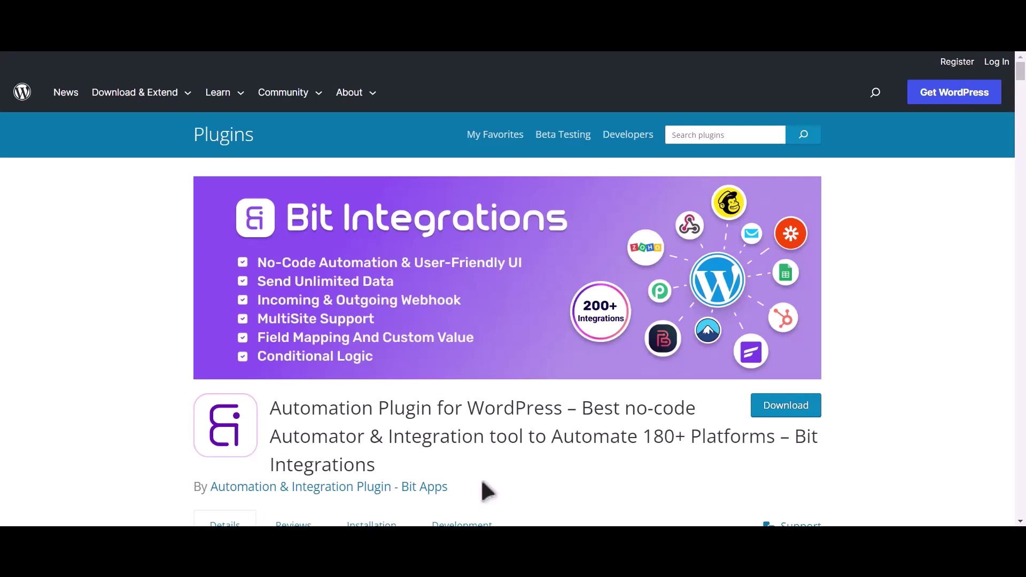
Highlight 'Bit Integrations' in the plugin's WordPress.org page title
{"action": "left_click_drag", "start_coordinate": [796, 439], "coordinate": [807, 460]}
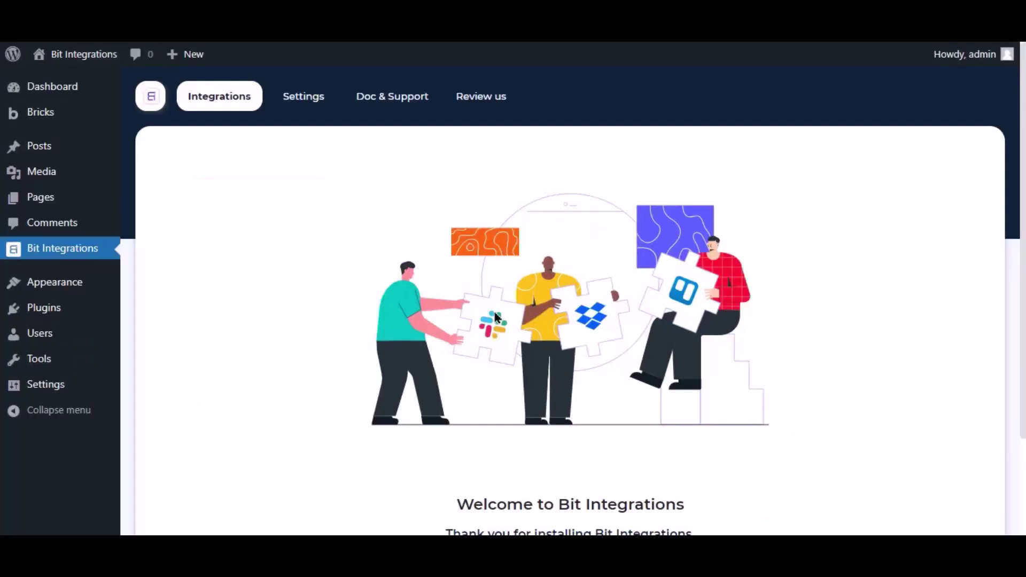
Create a new integration, search 'bricks' and pick Bricks as trigger, leaving Form/Task empty
{"action": "scroll", "coordinate": [493, 309], "scroll_direction": "down", "scroll_amount": 2}
{"action": "left_click", "coordinate": [611, 457]}
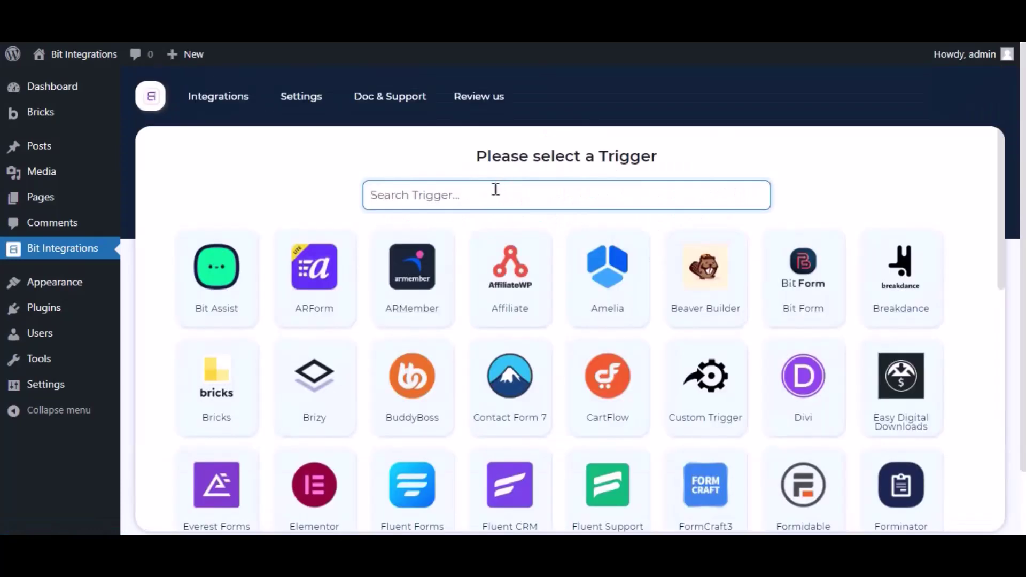
{"action": "type", "text": "bricks"}
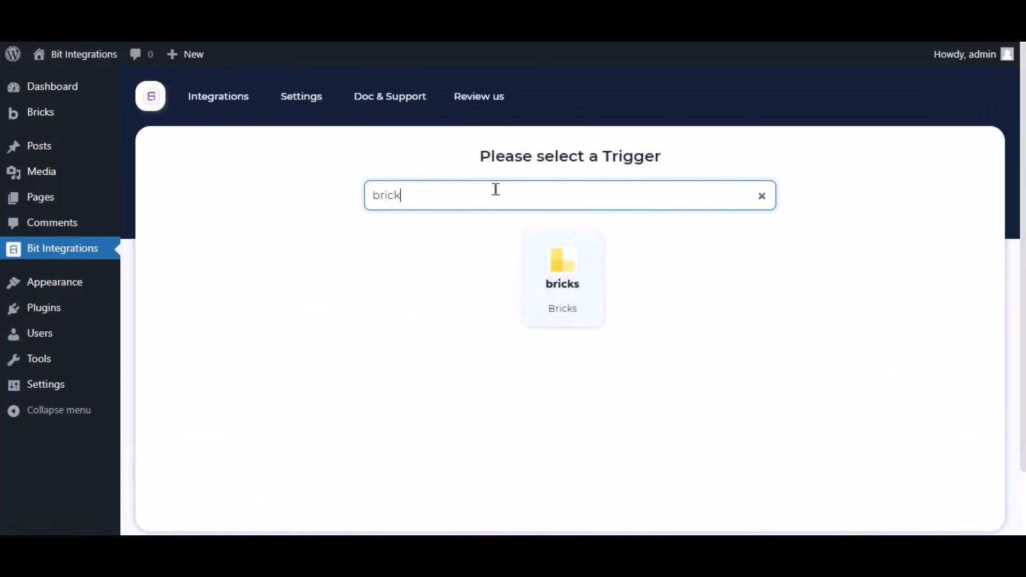
{"action": "left_click", "coordinate": [537, 260]}
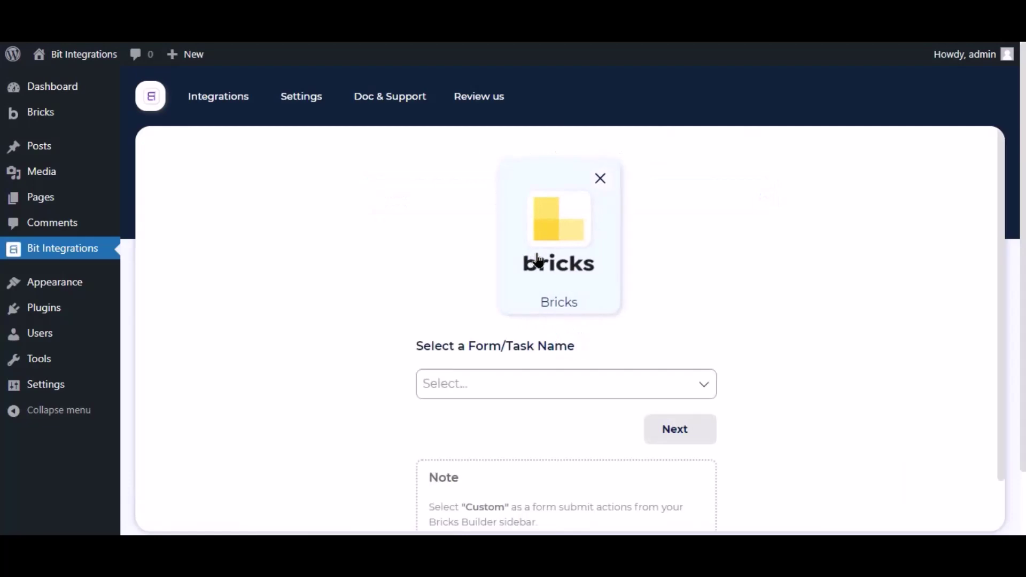
{"action": "left_click", "coordinate": [497, 398]}
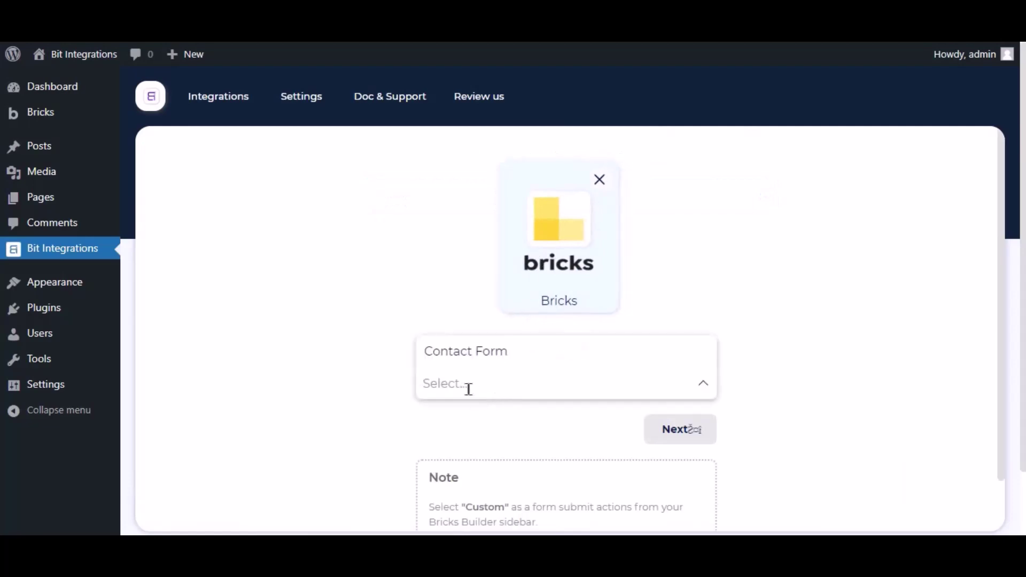
{"action": "left_click", "coordinate": [382, 372]}
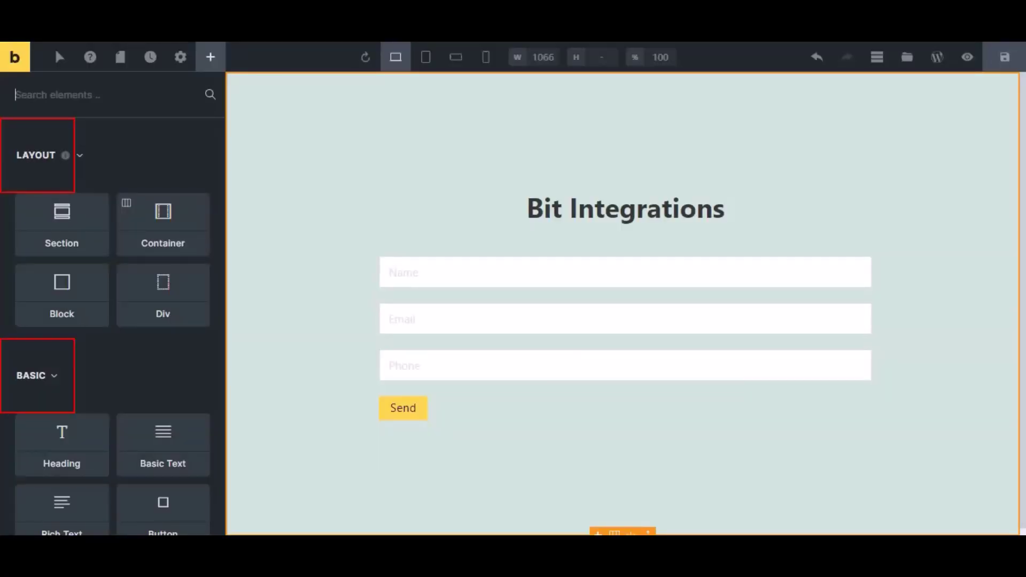
Set the contact form's after-submit action to Custom and save the Bricks page
{"action": "left_click", "coordinate": [426, 307]}
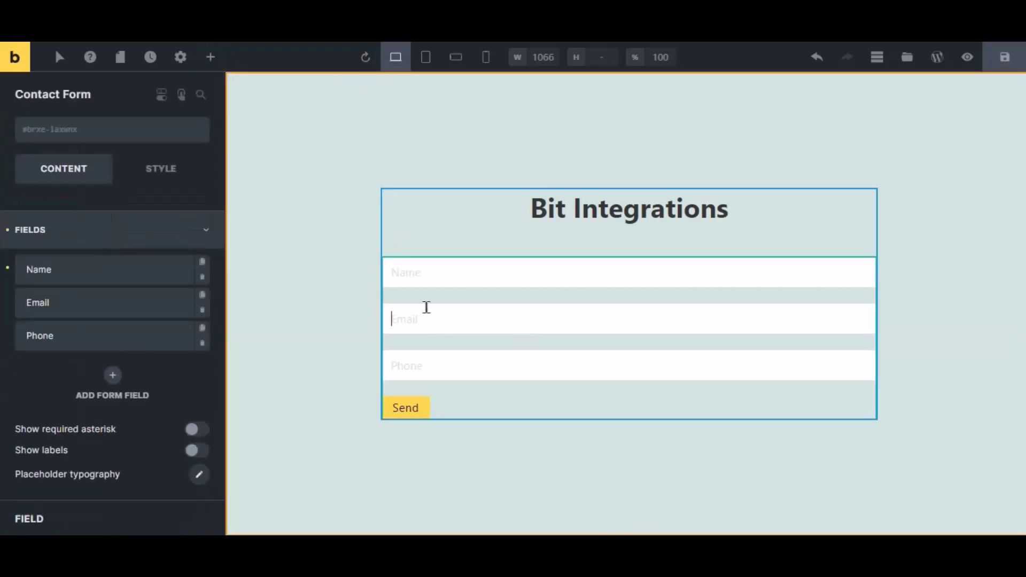
{"action": "left_click", "coordinate": [60, 246]}
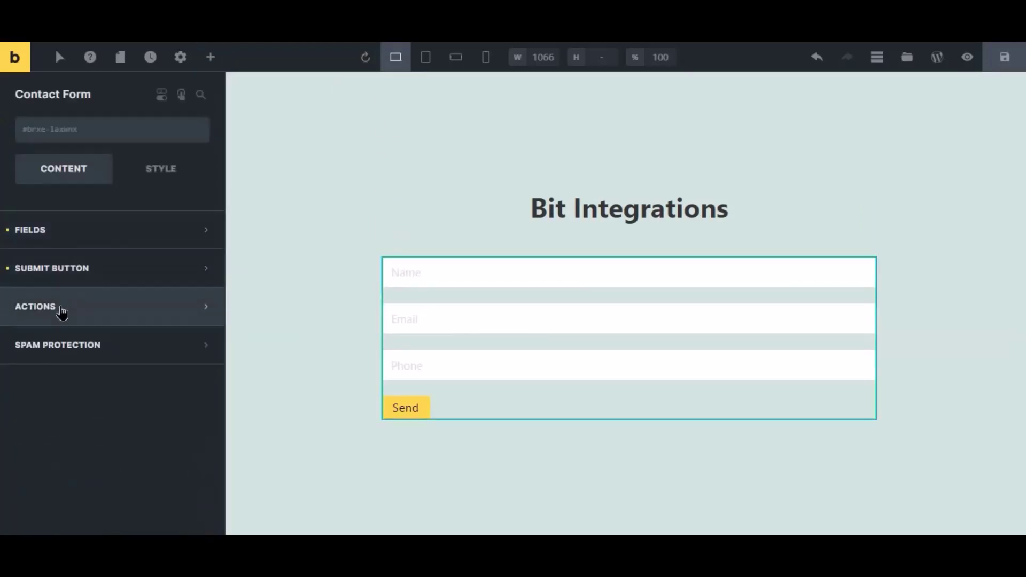
{"action": "left_click", "coordinate": [62, 308]}
{"action": "left_click", "coordinate": [63, 366]}
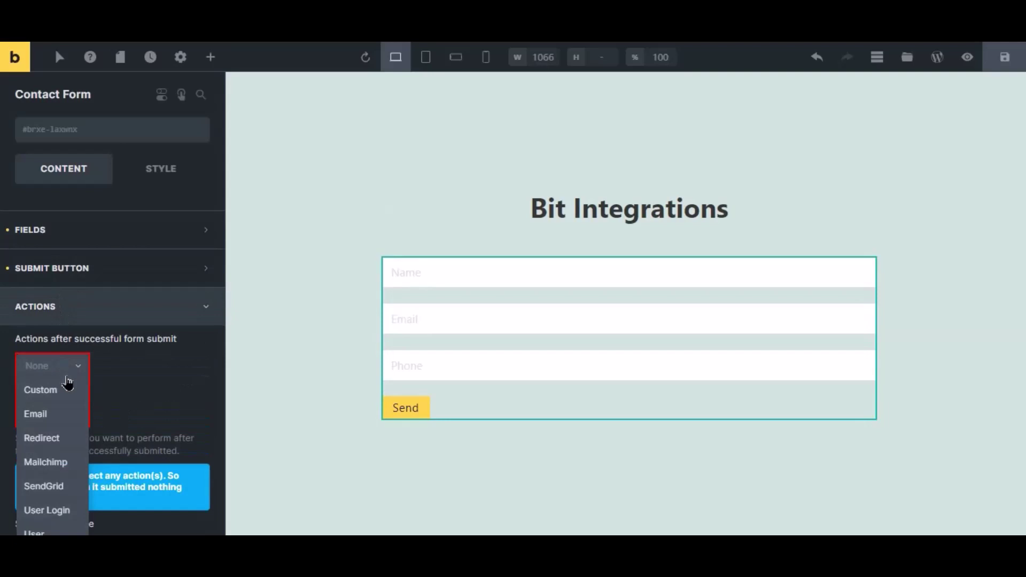
{"action": "left_click", "coordinate": [64, 389]}
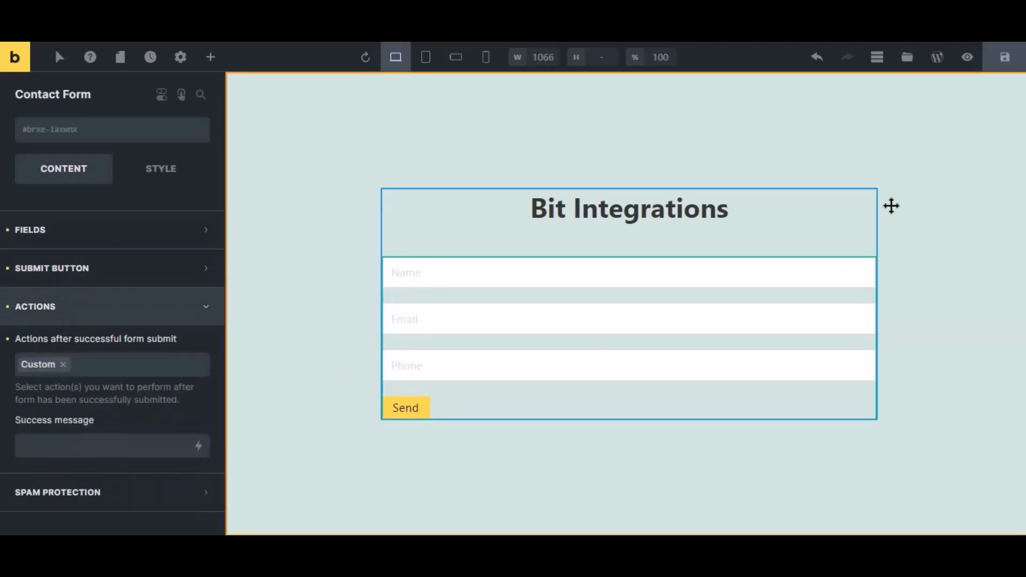
{"action": "left_click", "coordinate": [1005, 58]}
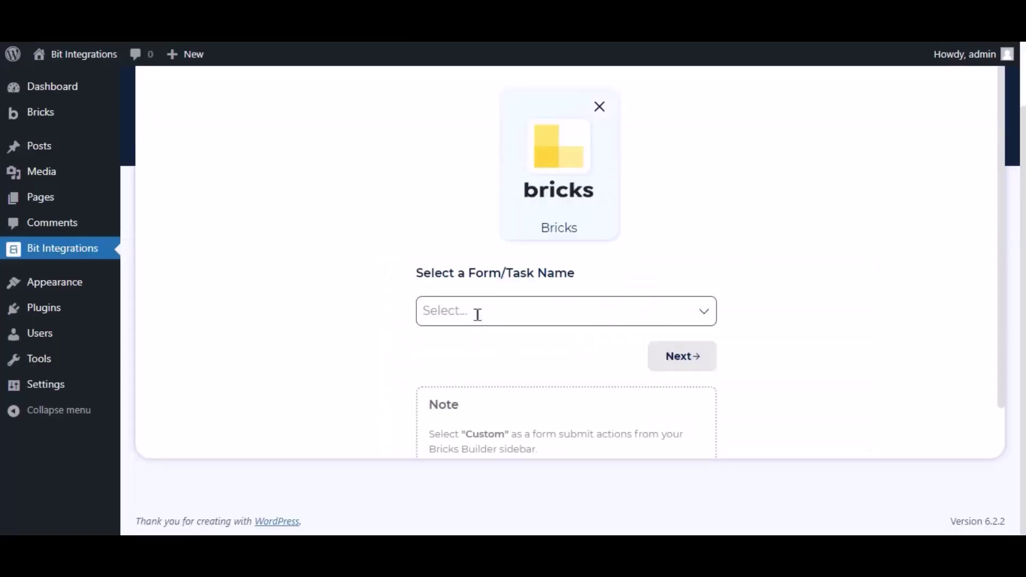
Pick Contact Form as the Bricks trigger form and continue to actions
{"action": "left_click", "coordinate": [476, 312]}
{"action": "left_click", "coordinate": [476, 346]}
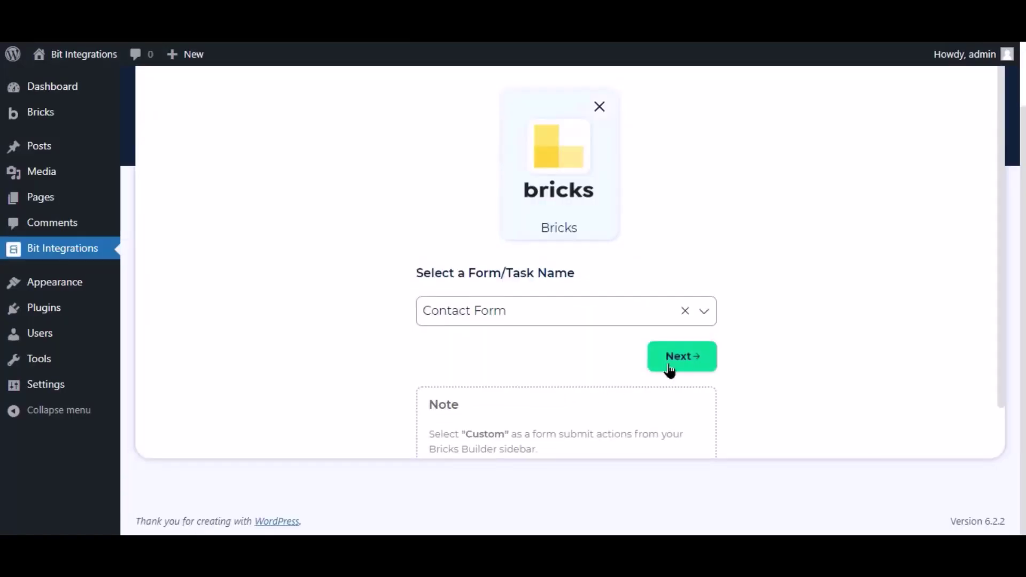
{"action": "left_click", "coordinate": [676, 368]}
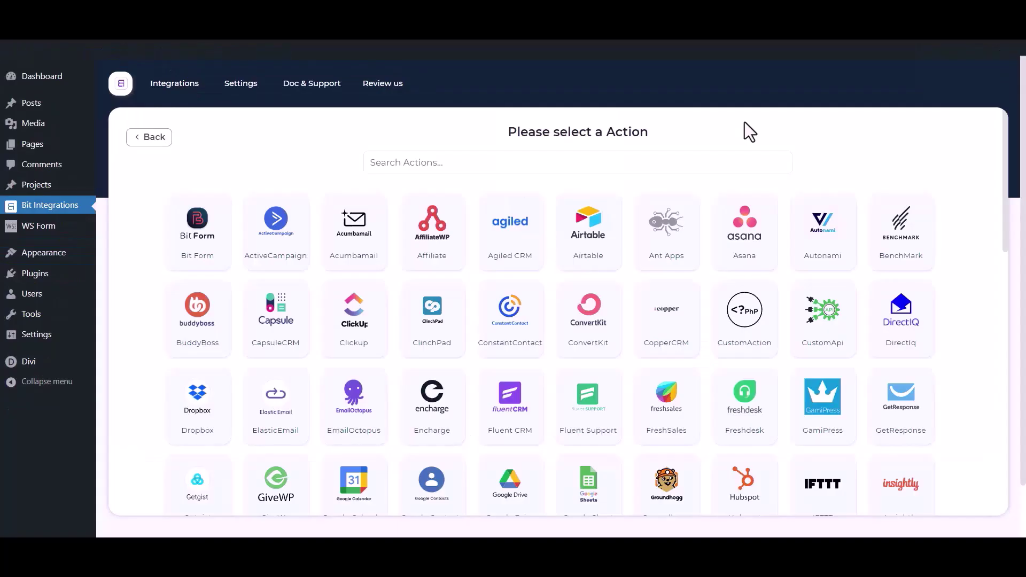
Search 'mail chimp' and choose Mail Chimp as the action
{"action": "left_click", "coordinate": [638, 166]}
{"action": "type", "text": "mai"}
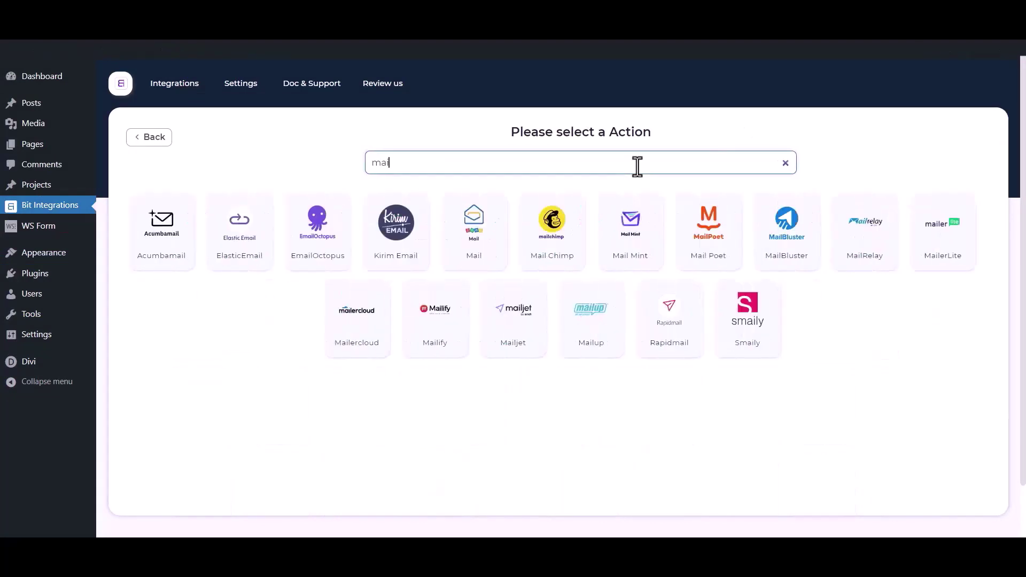
{"action": "type", "text": "l chi"}
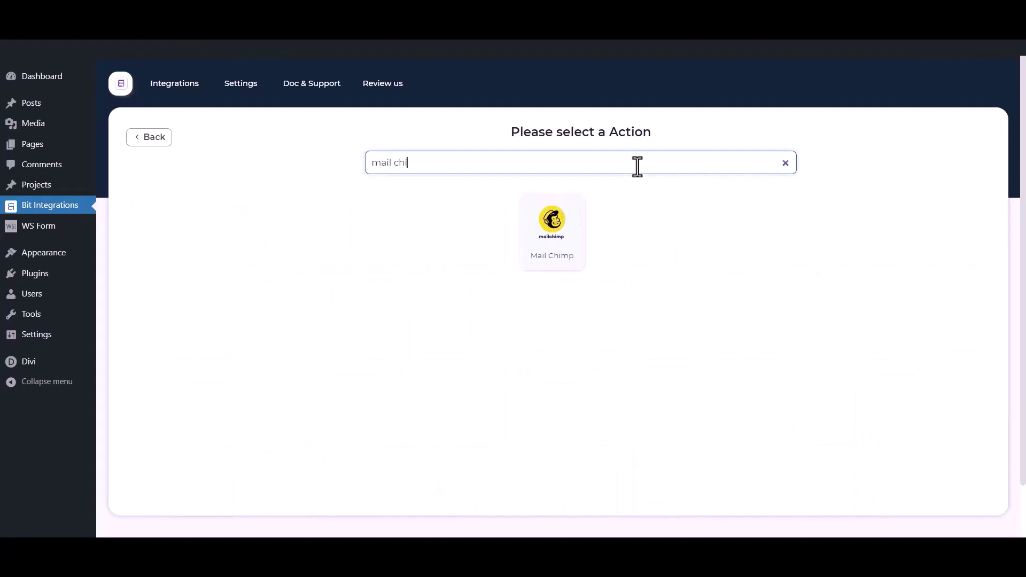
{"action": "type", "text": "mp"}
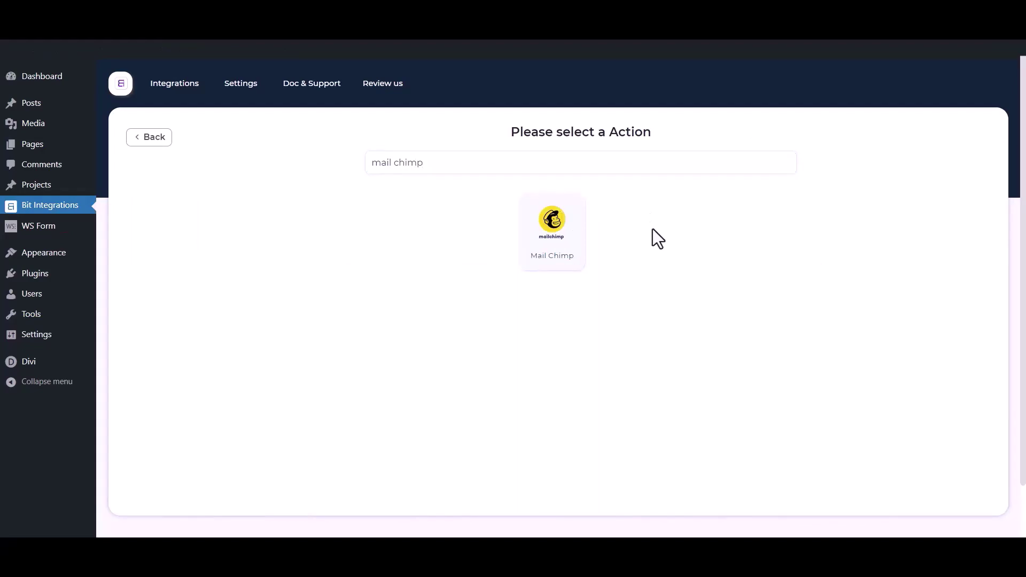
{"action": "left_click", "coordinate": [580, 237]}
{"action": "left_click_drag", "start_coordinate": [233, 222], "coordinate": [118, 222]}
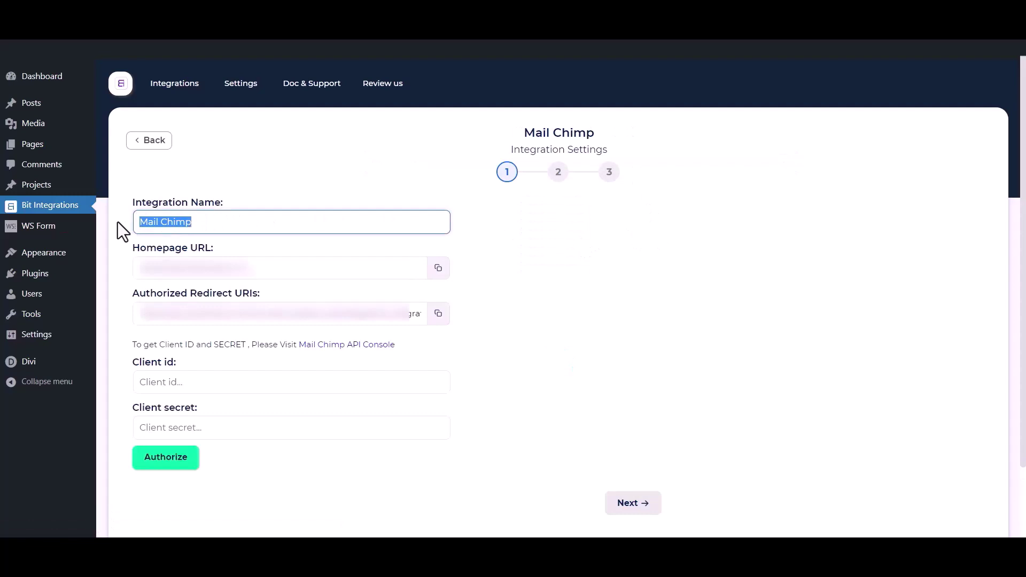
{"action": "left_click_drag", "start_coordinate": [121, 362], "coordinate": [167, 362]}
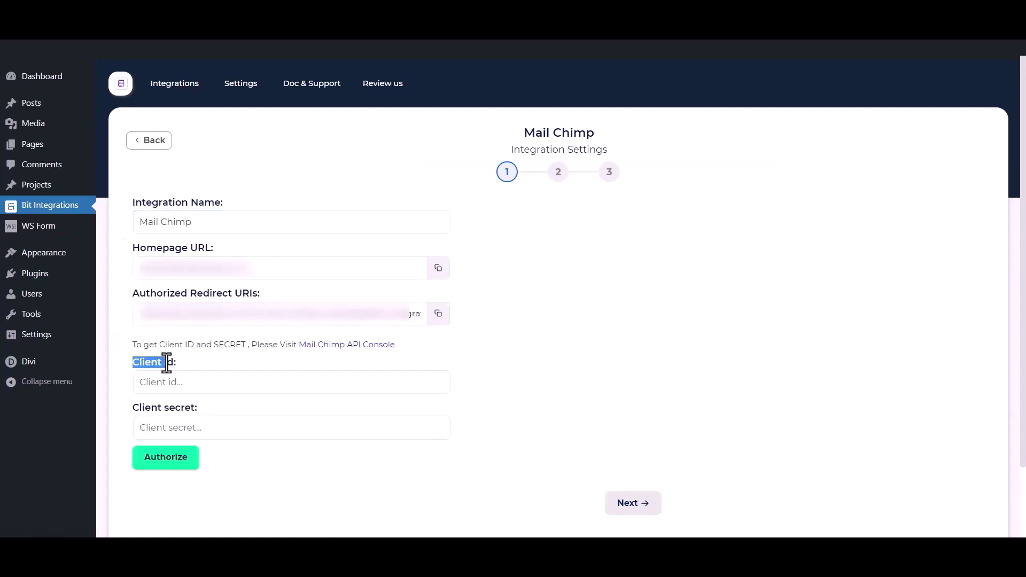
{"action": "left_click_drag", "start_coordinate": [130, 412], "coordinate": [200, 408]}
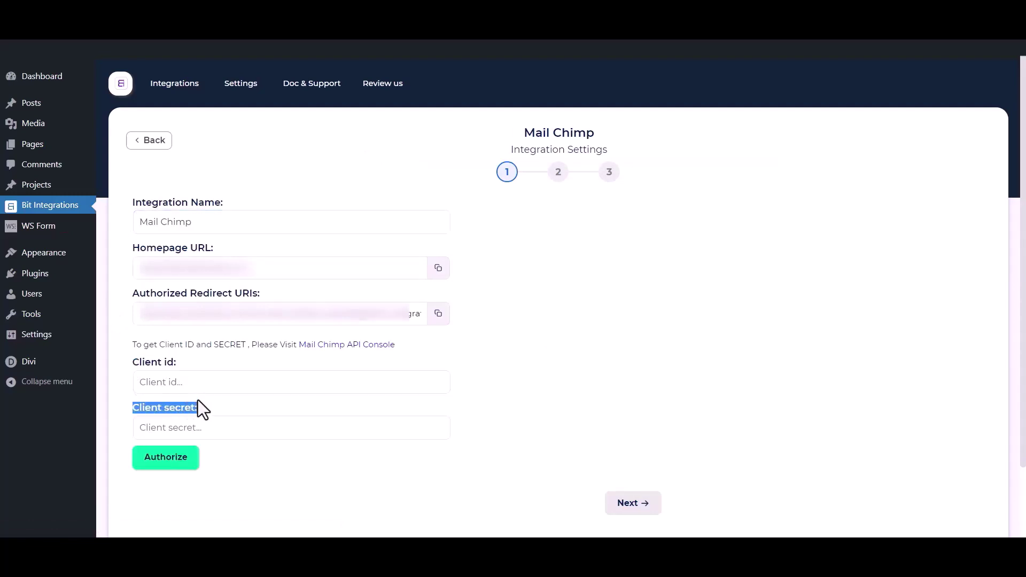
{"action": "left_click", "coordinate": [230, 352]}
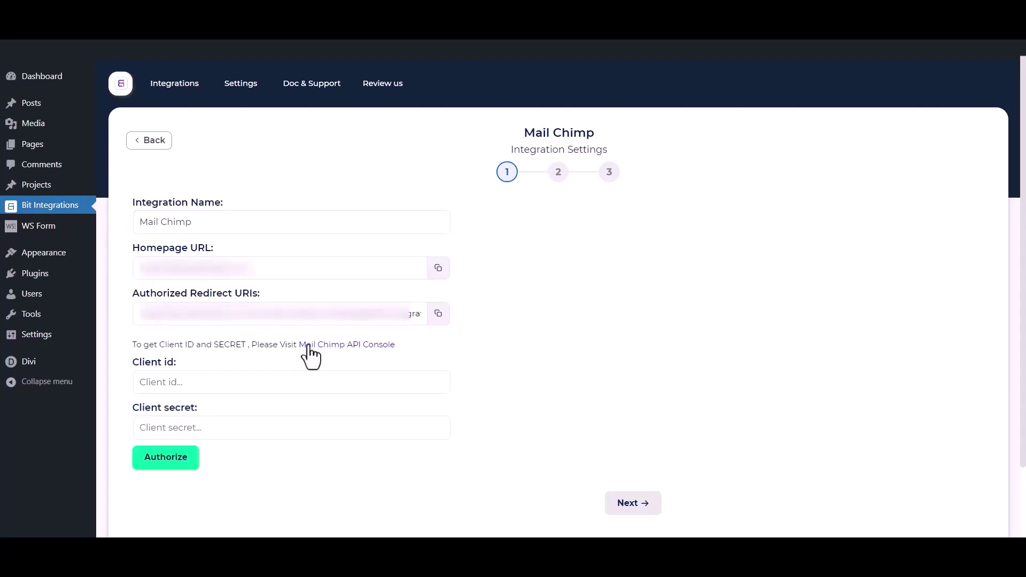
Register a new Mailchimp app named Bit Integrations, description 'test', company Bit Apps
{"action": "left_click", "coordinate": [359, 346]}
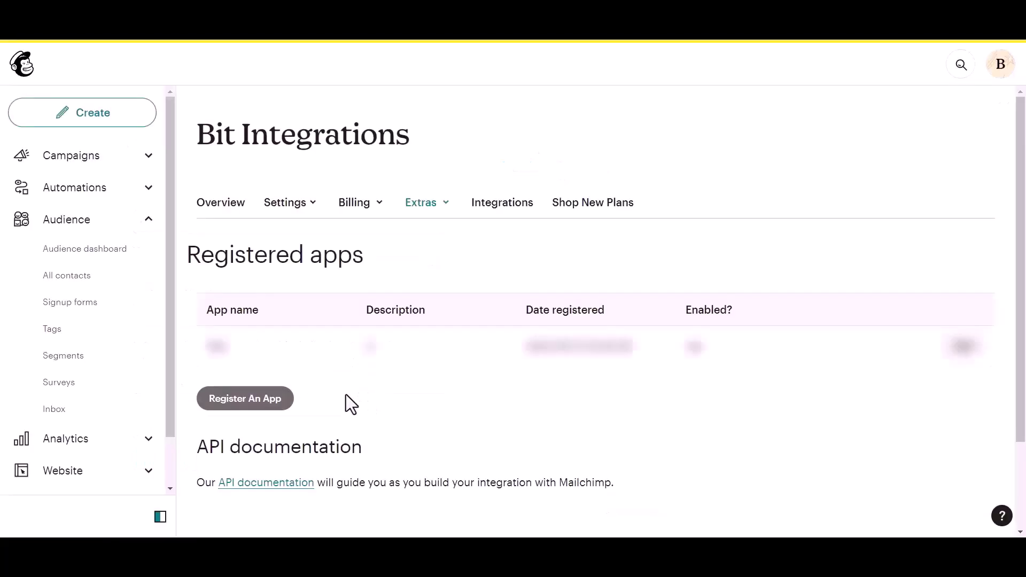
{"action": "left_click", "coordinate": [226, 405]}
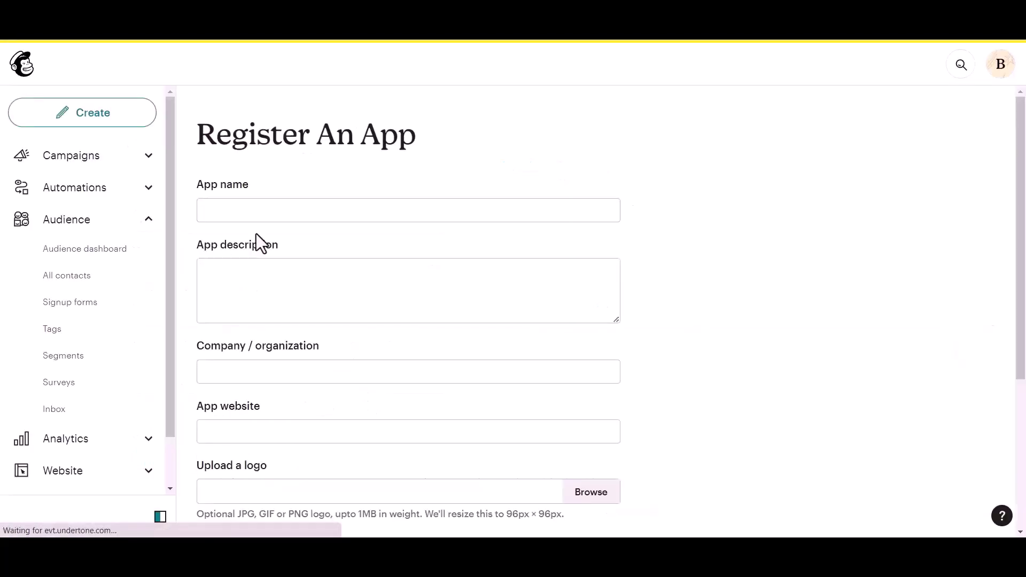
{"action": "left_click", "coordinate": [251, 207]}
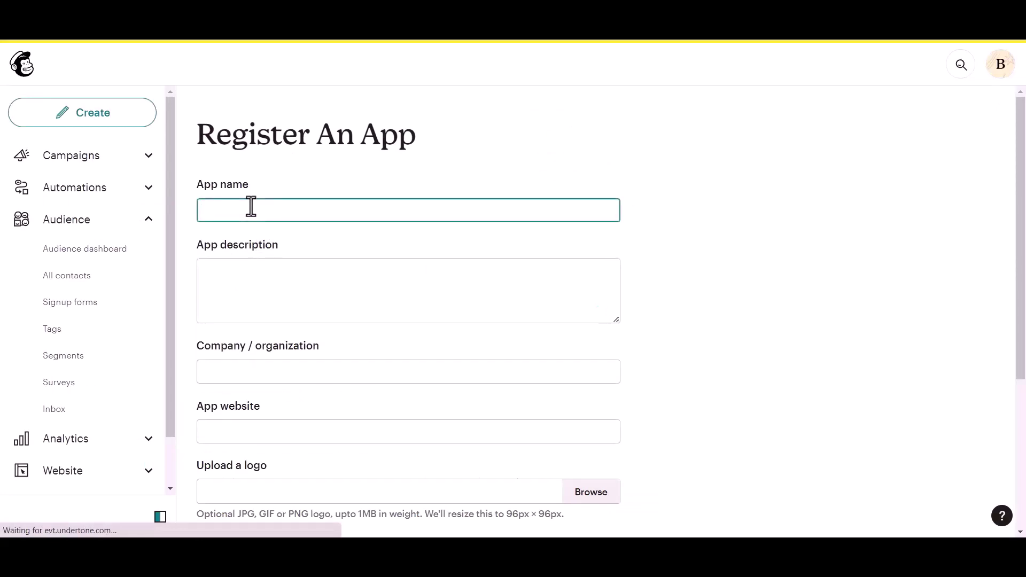
{"action": "type", "text": "Bit Integrations"}
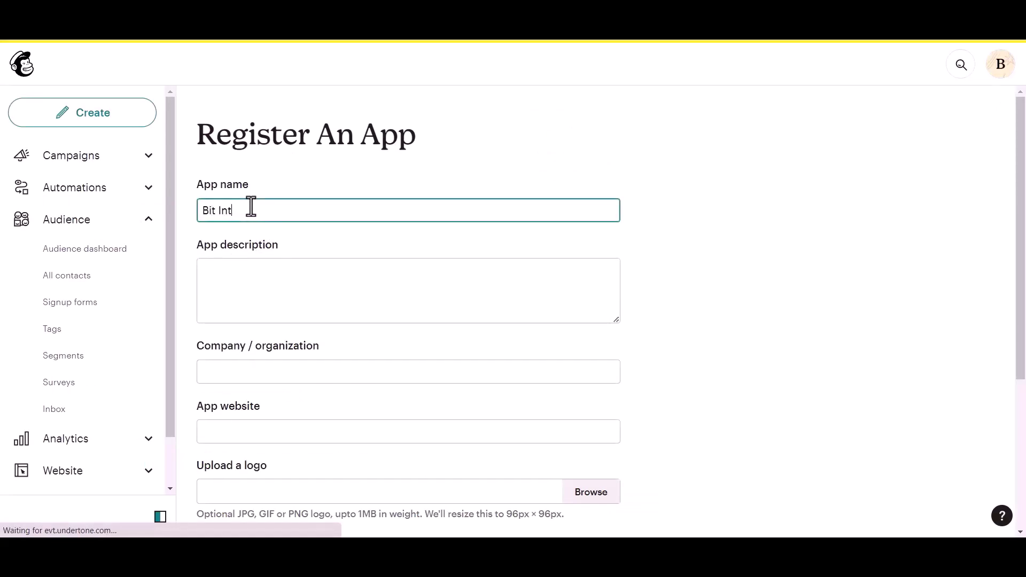
{"action": "left_click", "coordinate": [246, 270]}
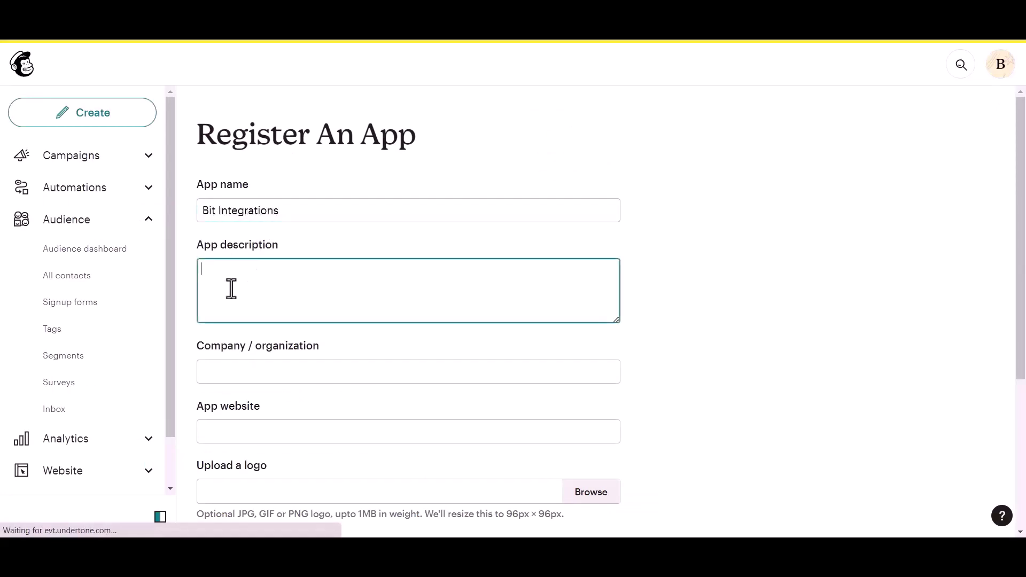
{"action": "type", "text": "test"}
{"action": "left_click", "coordinate": [246, 374]}
{"action": "type", "text": "Bit Apps"}
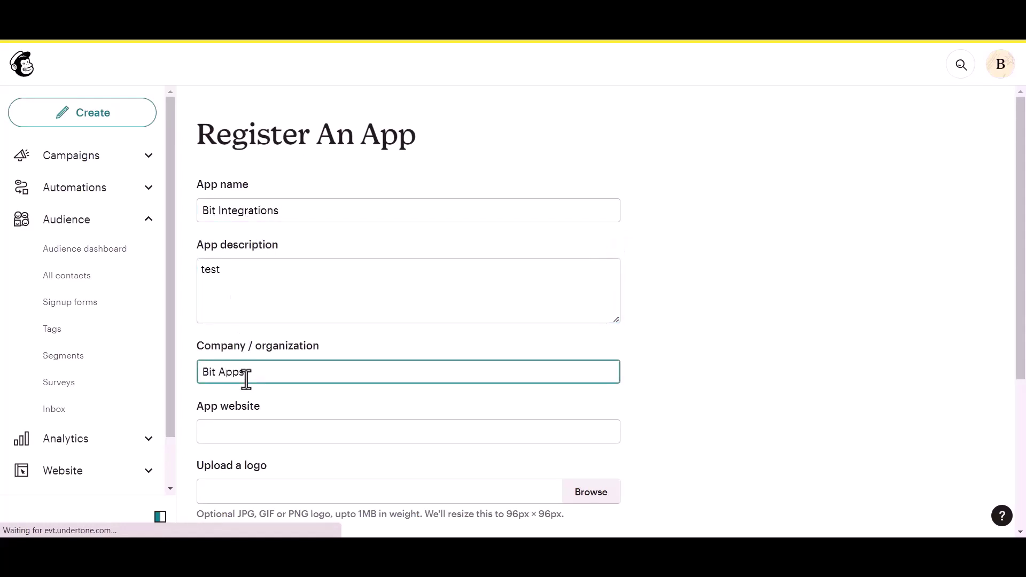
Paste the plugin's homepage URL into the app's App website field
{"action": "scroll", "coordinate": [249, 378], "scroll_direction": "down", "scroll_amount": 1}
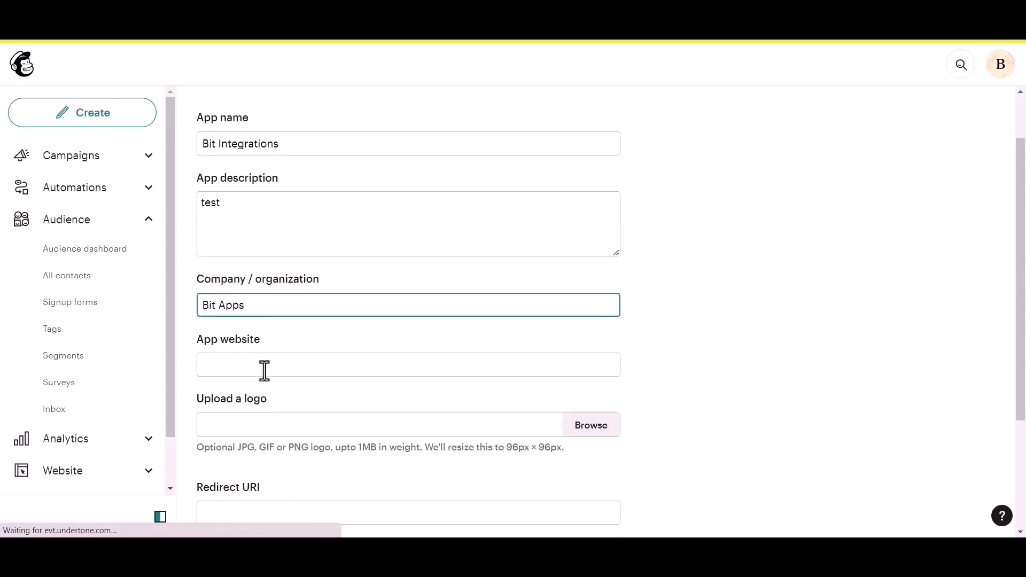
{"action": "left_click", "coordinate": [262, 368]}
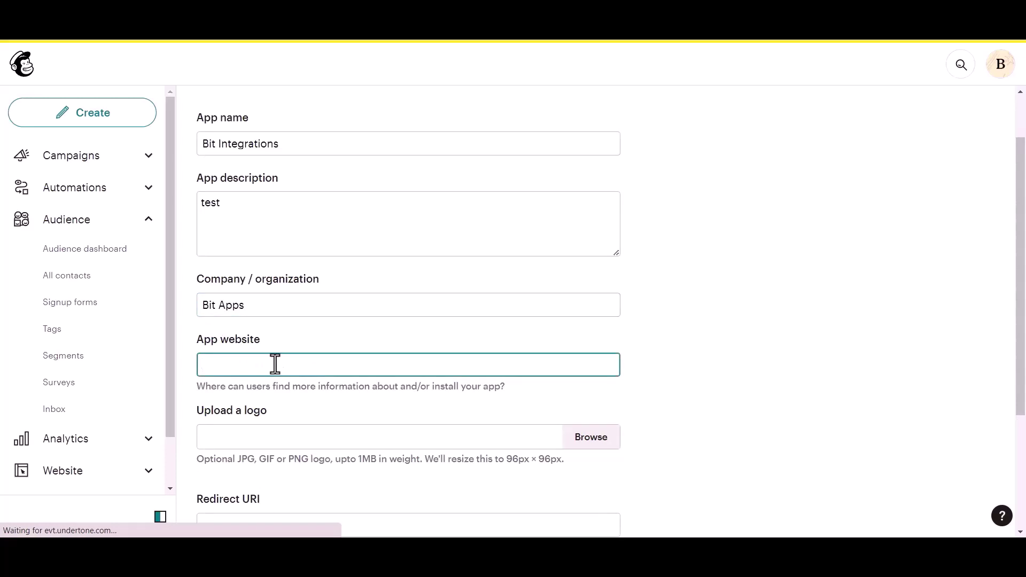
{"action": "left_click", "coordinate": [274, 40]}
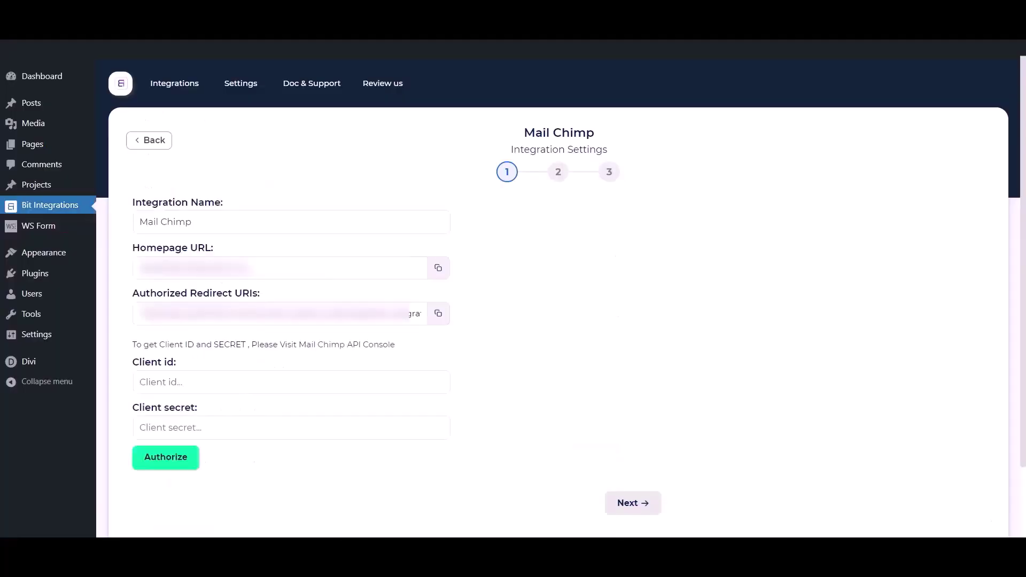
{"action": "left_click", "coordinate": [438, 267]}
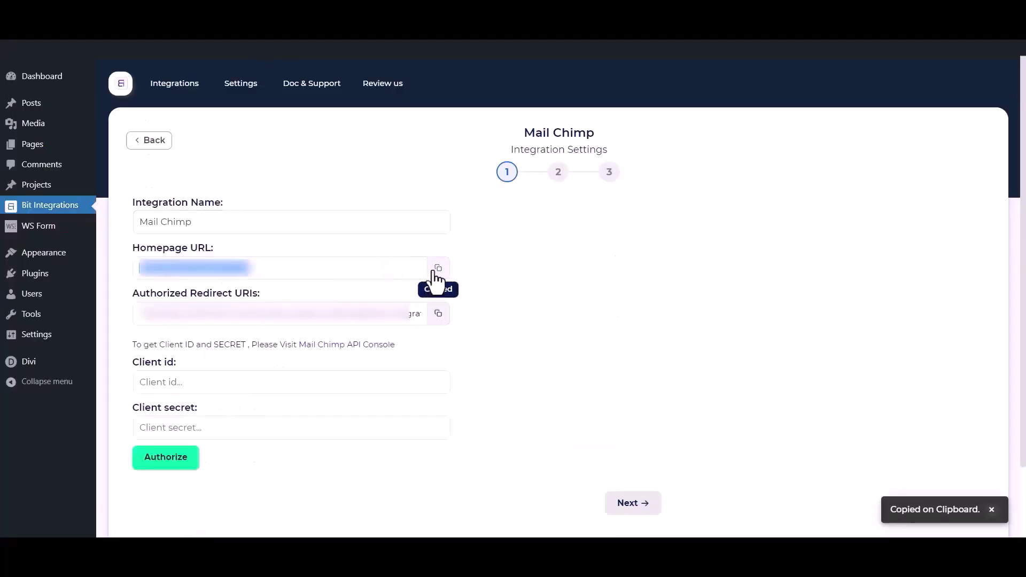
{"action": "left_click", "coordinate": [357, 40]}
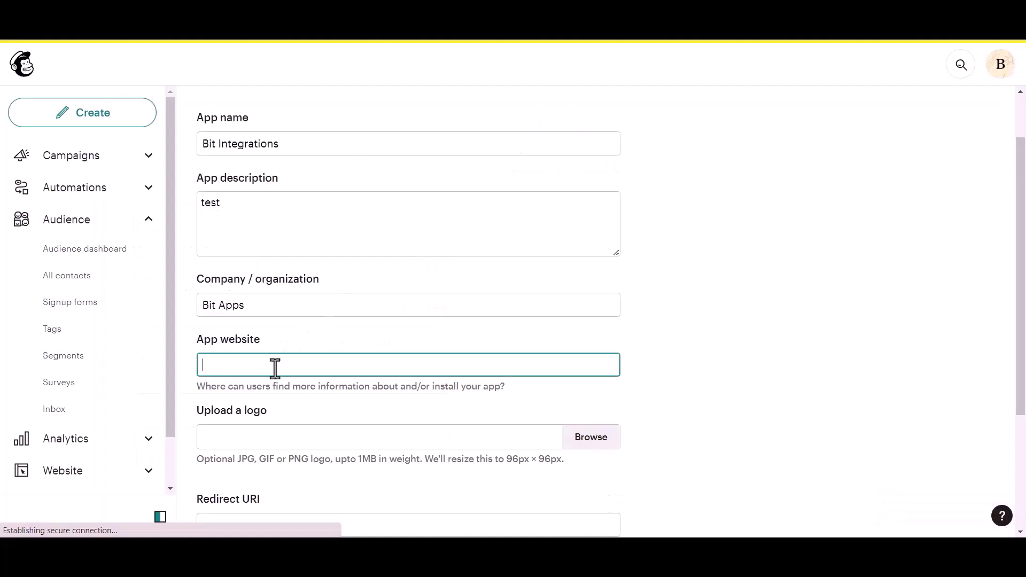
{"action": "key", "text": "ctrl+v"}
Paste the plugin's authorized redirect URI into Redirect URI and create the app
{"action": "scroll", "coordinate": [275, 370], "scroll_direction": "down", "scroll_amount": 3}
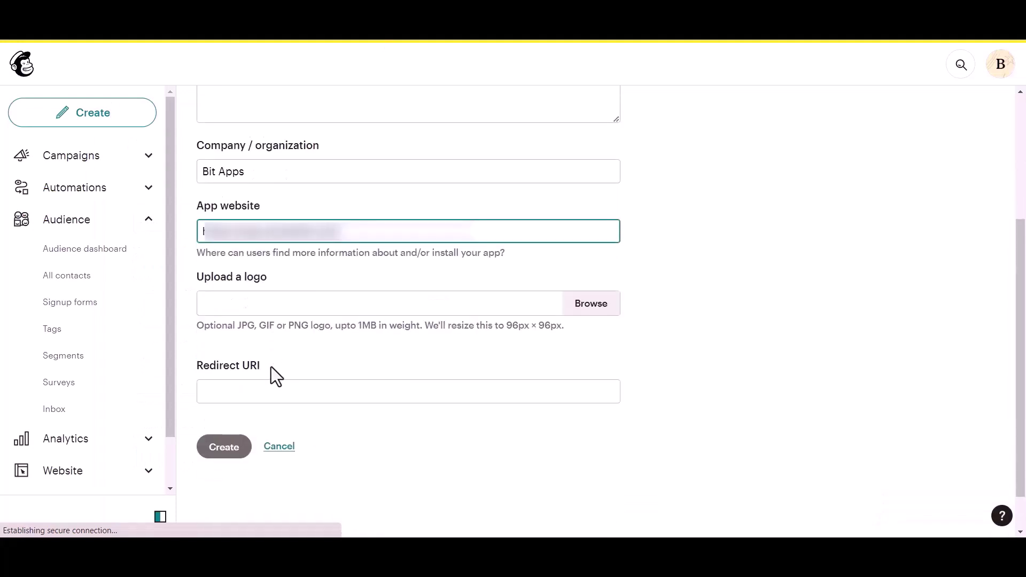
{"action": "left_click", "coordinate": [260, 392]}
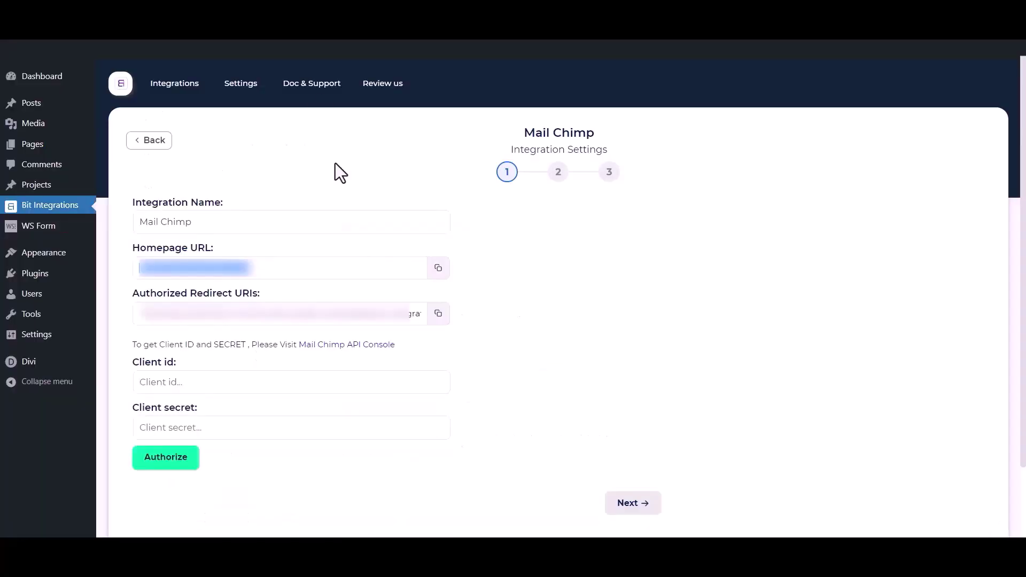
{"action": "left_click", "coordinate": [436, 320]}
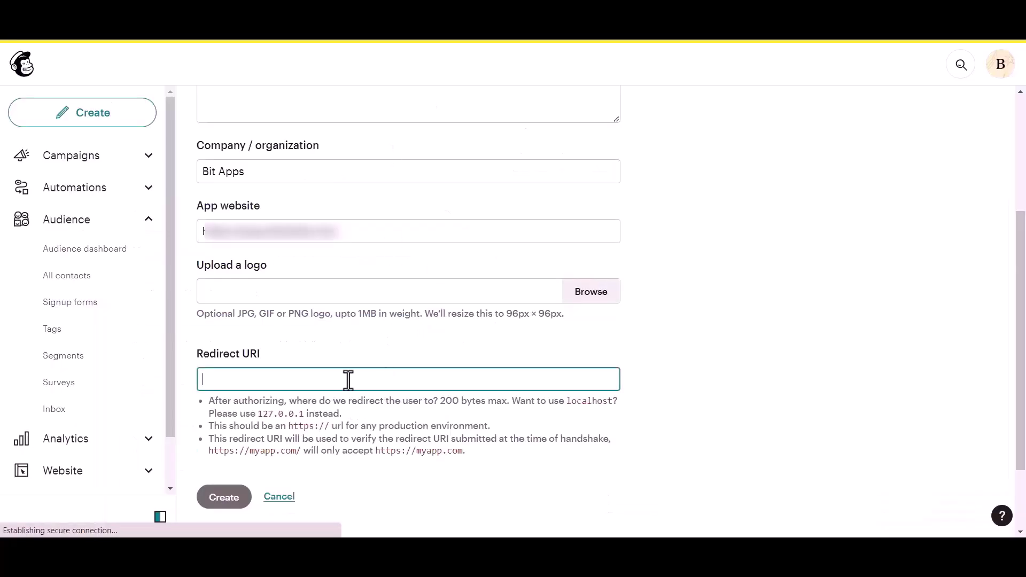
{"action": "key", "text": "ctrl+v"}
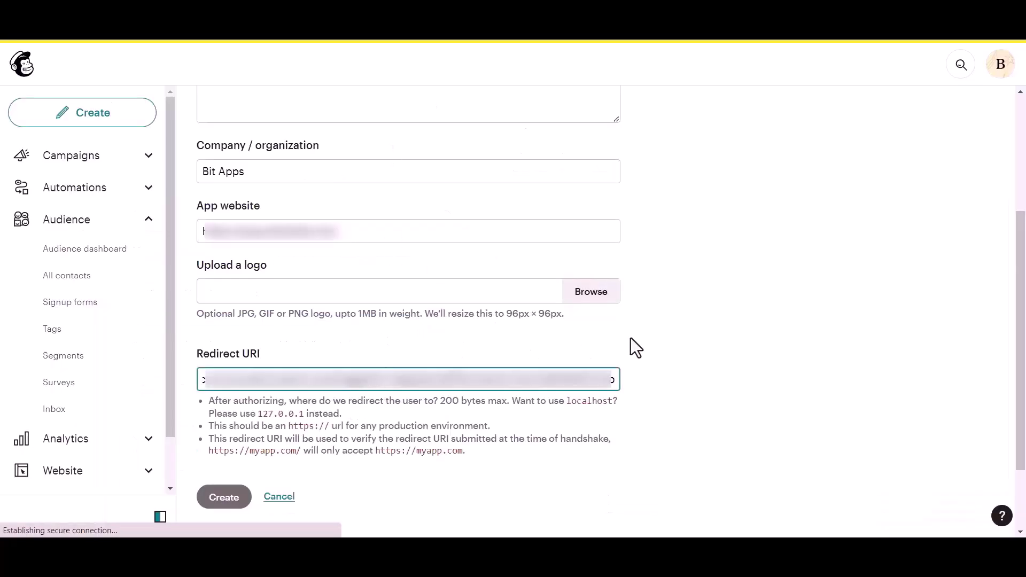
{"action": "left_click", "coordinate": [630, 337]}
{"action": "scroll", "coordinate": [297, 412], "scroll_direction": "down", "scroll_amount": 1}
{"action": "left_click", "coordinate": [225, 406]}
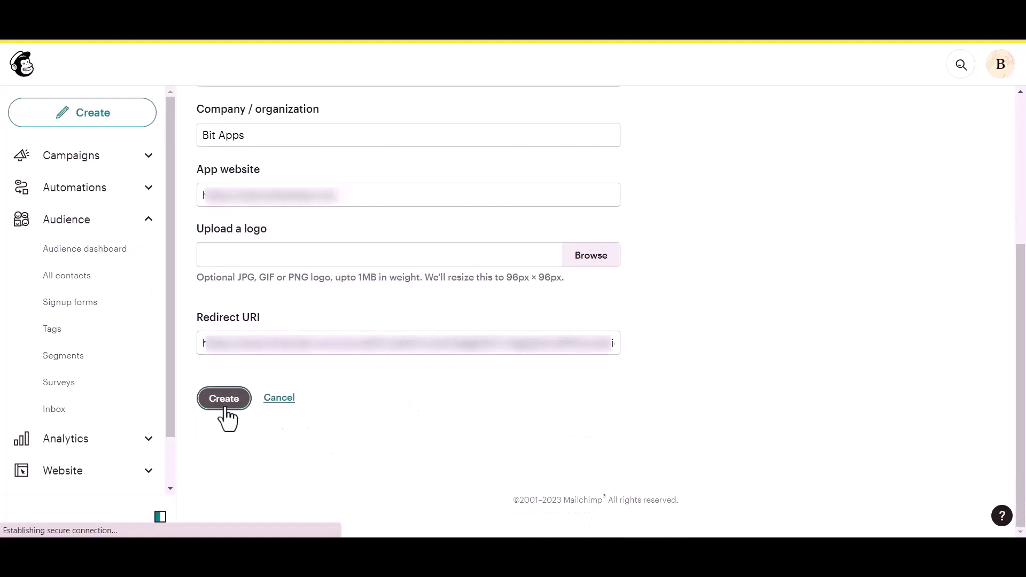
Copy the new app's Client ID and Client Secret into the Client id and Client secret fields
{"action": "left_click_drag", "start_coordinate": [229, 252], "coordinate": [265, 252]}
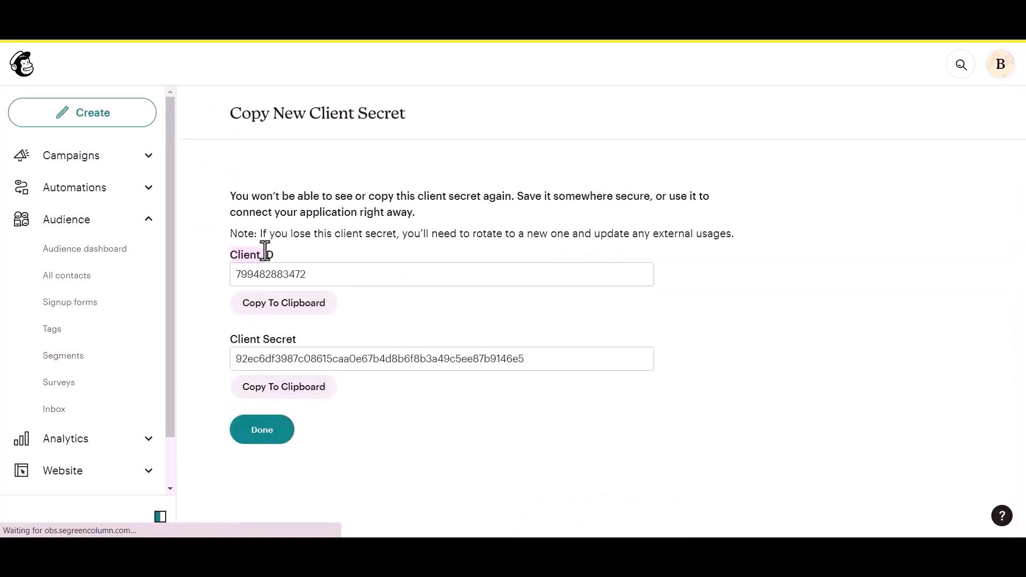
{"action": "left_click", "coordinate": [223, 335]}
{"action": "left_click", "coordinate": [319, 329]}
{"action": "left_click", "coordinate": [312, 309]}
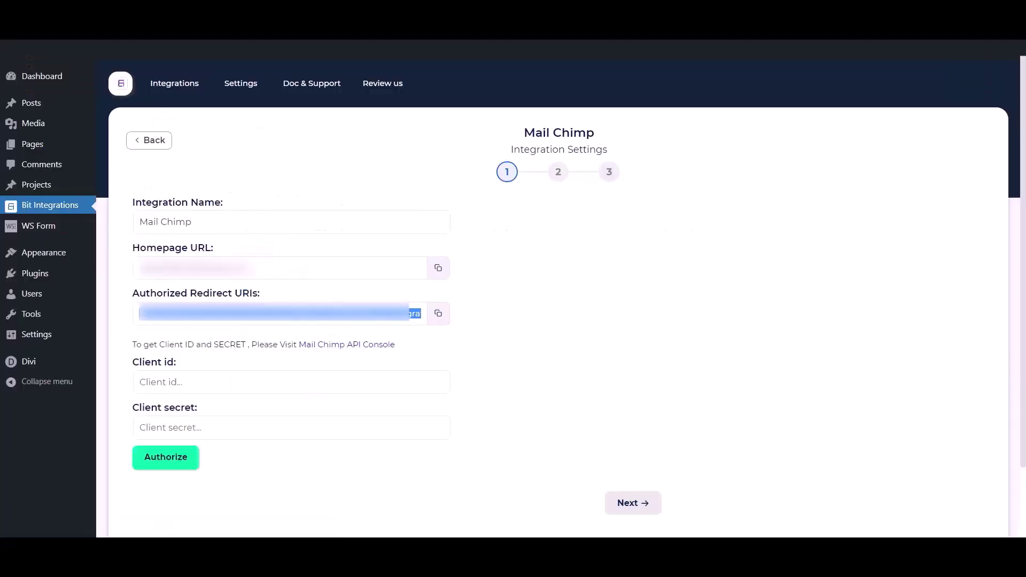
{"action": "left_click", "coordinate": [273, 390]}
{"action": "key", "text": "ctrl+v"}
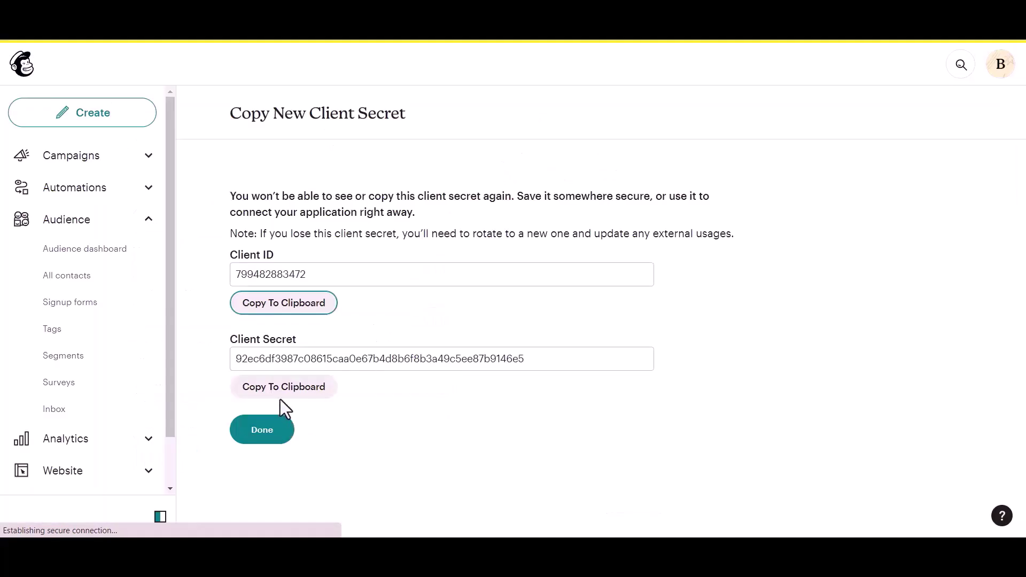
{"action": "left_click", "coordinate": [279, 394]}
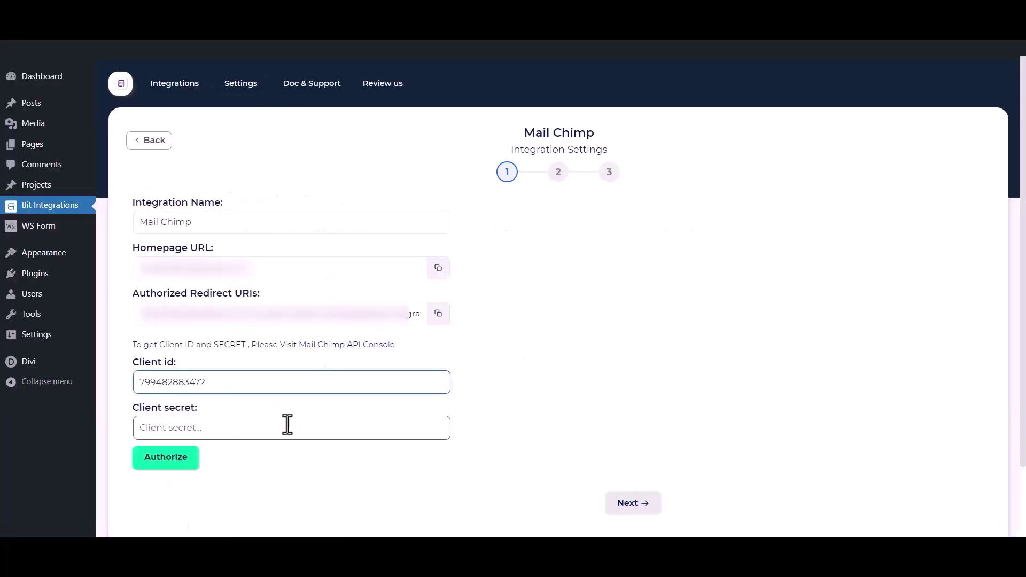
{"action": "left_click", "coordinate": [280, 427]}
{"action": "key", "text": "ctrl+v"}
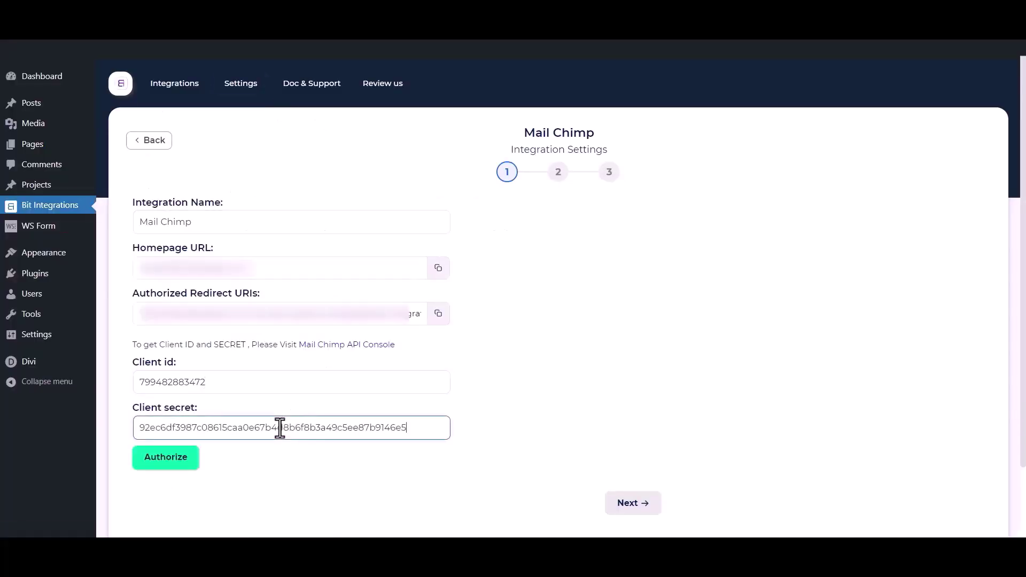
{"action": "left_click", "coordinate": [293, 494]}
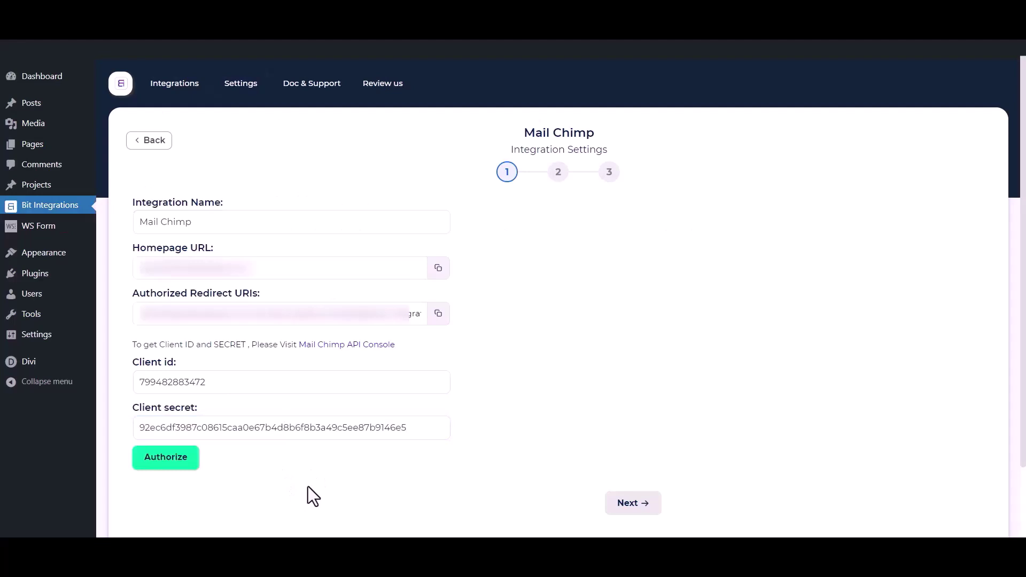
Authorize the Mail Chimp connection by logging into Mailchimp and allowing access
{"action": "left_click", "coordinate": [181, 468]}
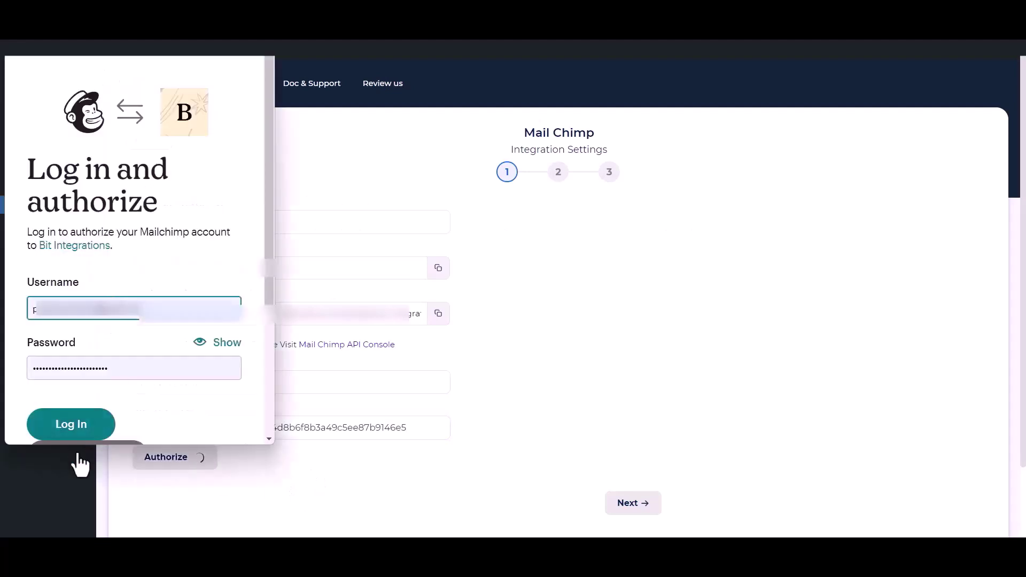
{"action": "left_click", "coordinate": [75, 426]}
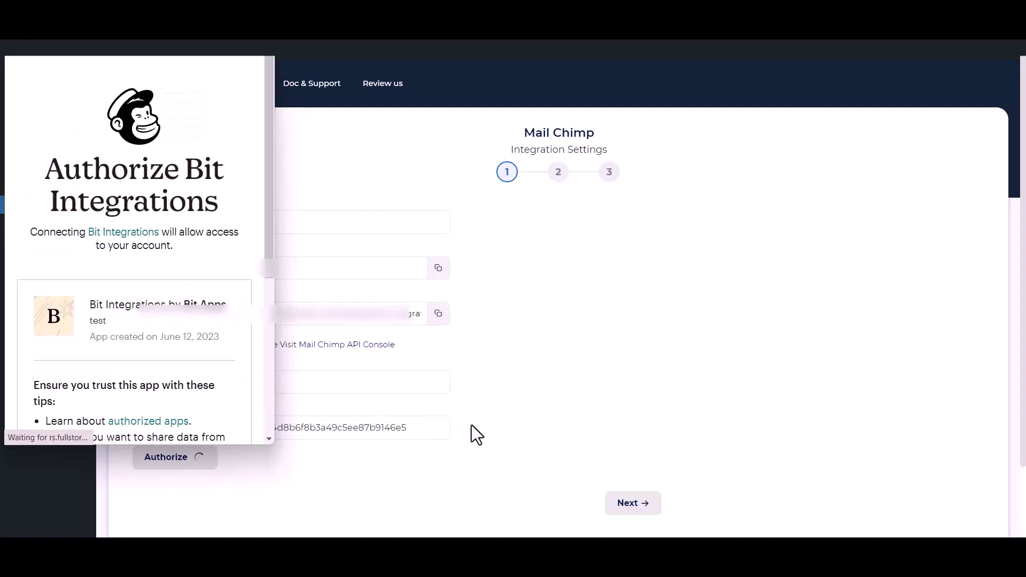
{"action": "scroll", "coordinate": [116, 335], "scroll_direction": "down", "scroll_amount": 5}
{"action": "left_click", "coordinate": [36, 413]}
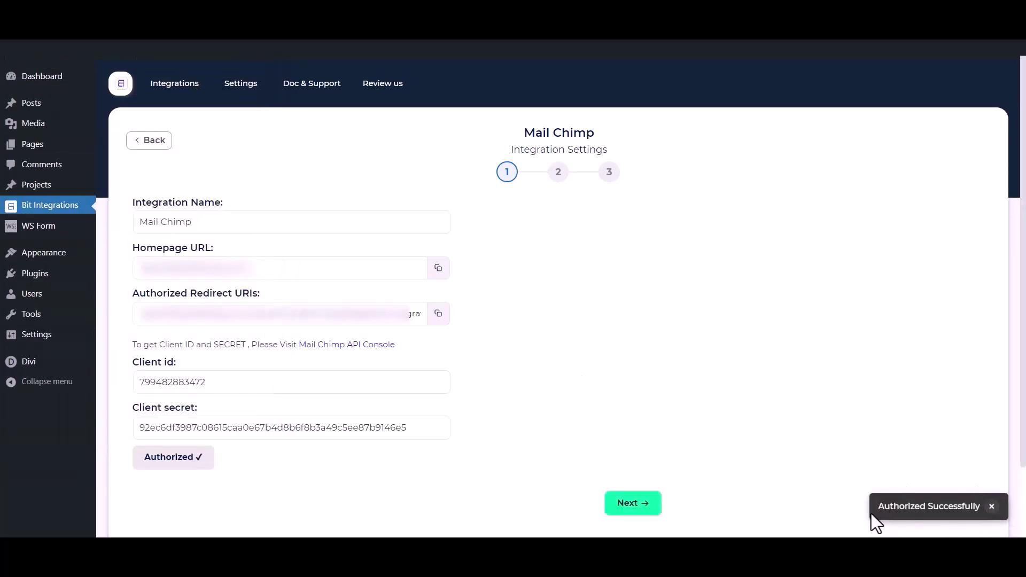
Target the Bit Integrations audience and add tags Tag - 1, Tag - 2 and Tag - 3
{"action": "left_click", "coordinate": [640, 505]}
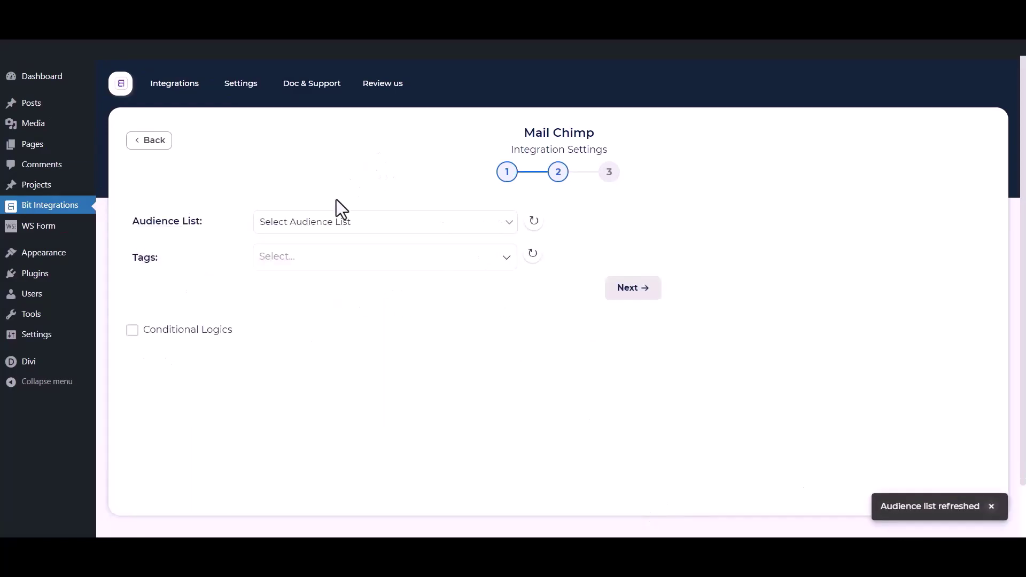
{"action": "left_click", "coordinate": [330, 224]}
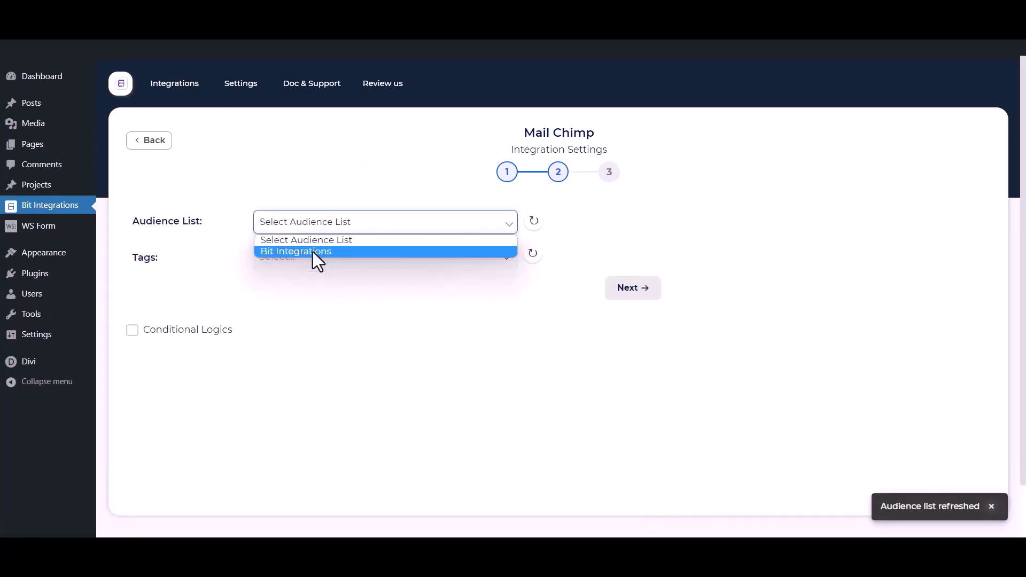
{"action": "left_click", "coordinate": [309, 252]}
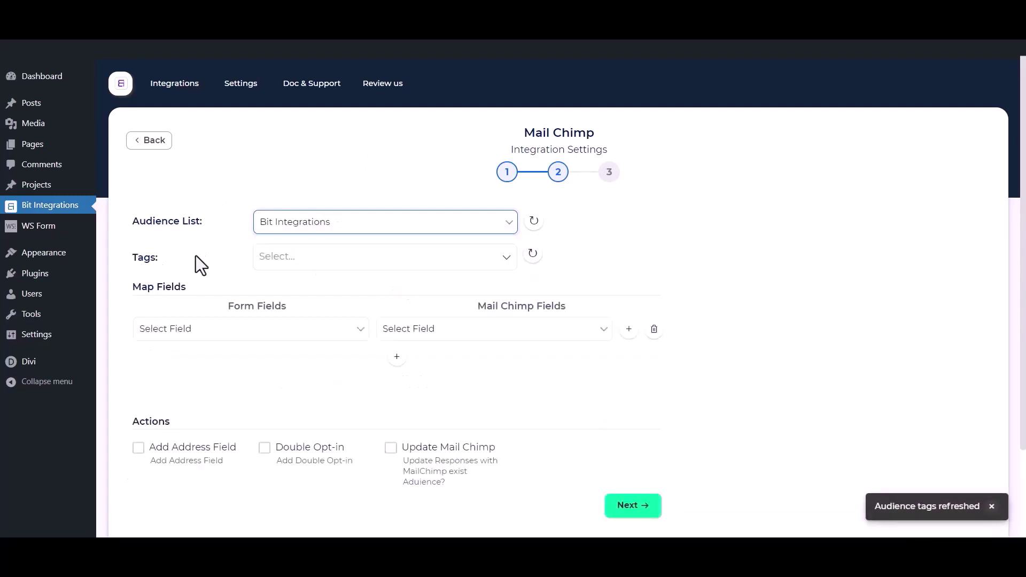
{"action": "left_click", "coordinate": [332, 256]}
{"action": "left_click", "coordinate": [310, 284]}
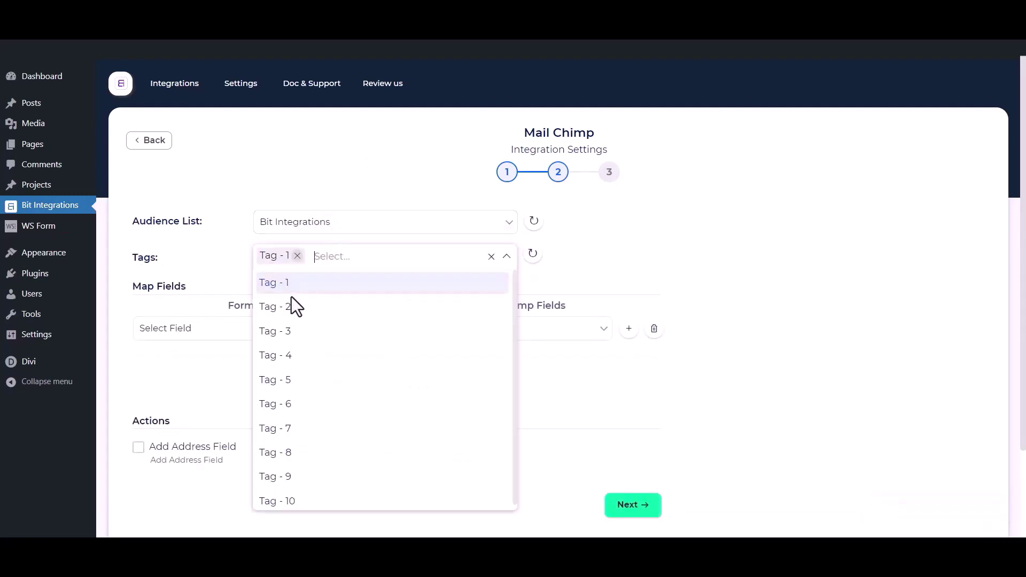
{"action": "left_click", "coordinate": [292, 306]}
{"action": "left_click", "coordinate": [289, 336]}
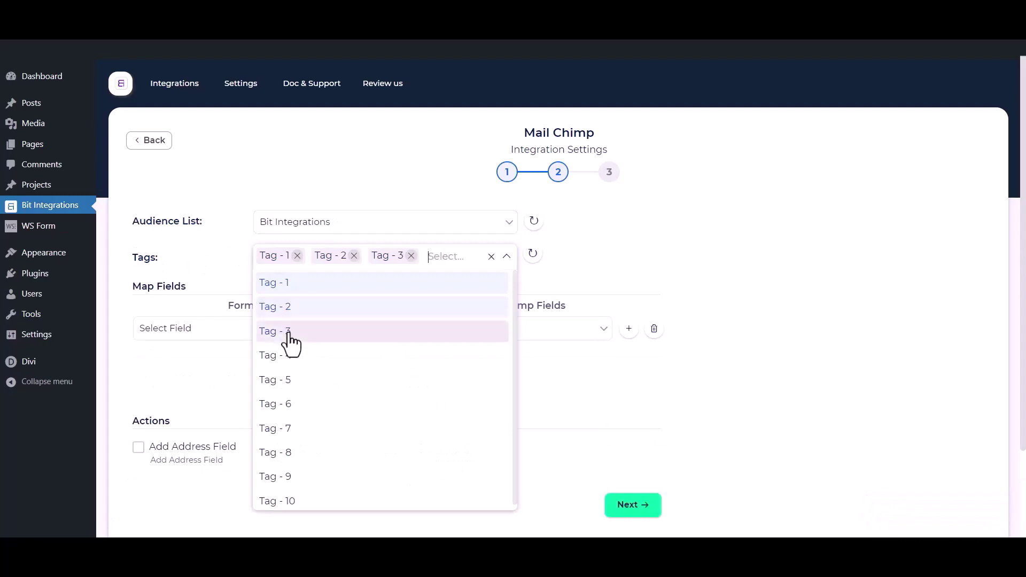
{"action": "left_click", "coordinate": [198, 250]}
{"action": "scroll", "coordinate": [199, 252], "scroll_direction": "down", "scroll_amount": 1}
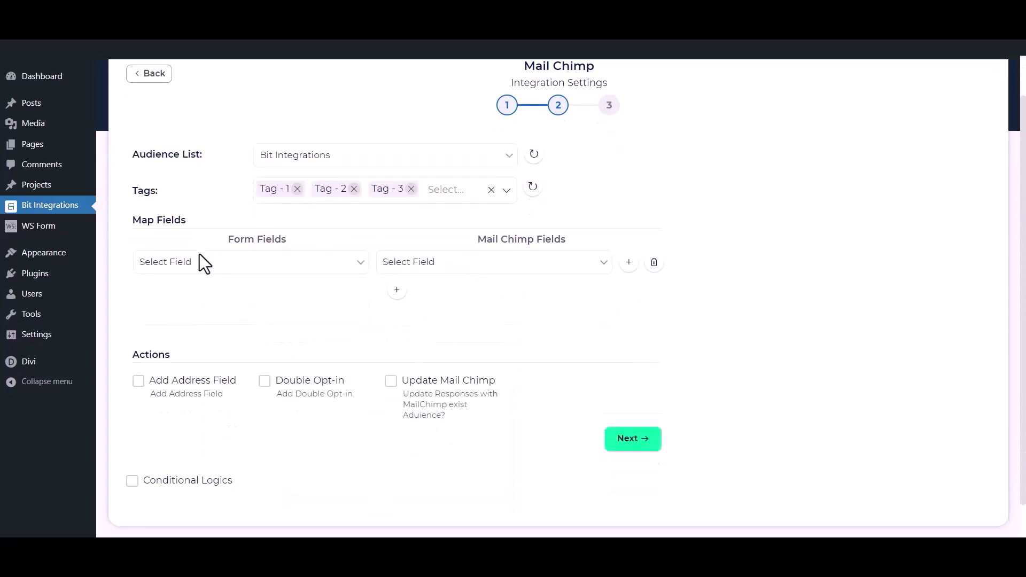
Map the form's First Name to First Name and Email to Email
{"action": "left_click", "coordinate": [231, 270]}
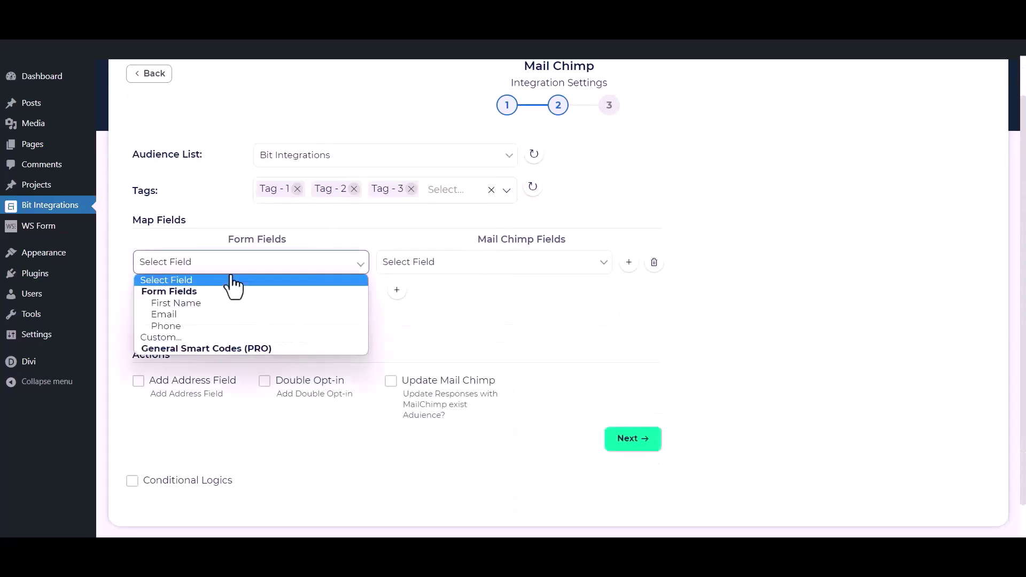
{"action": "left_click", "coordinate": [200, 304]}
{"action": "left_click", "coordinate": [414, 265]}
{"action": "left_click", "coordinate": [420, 302]}
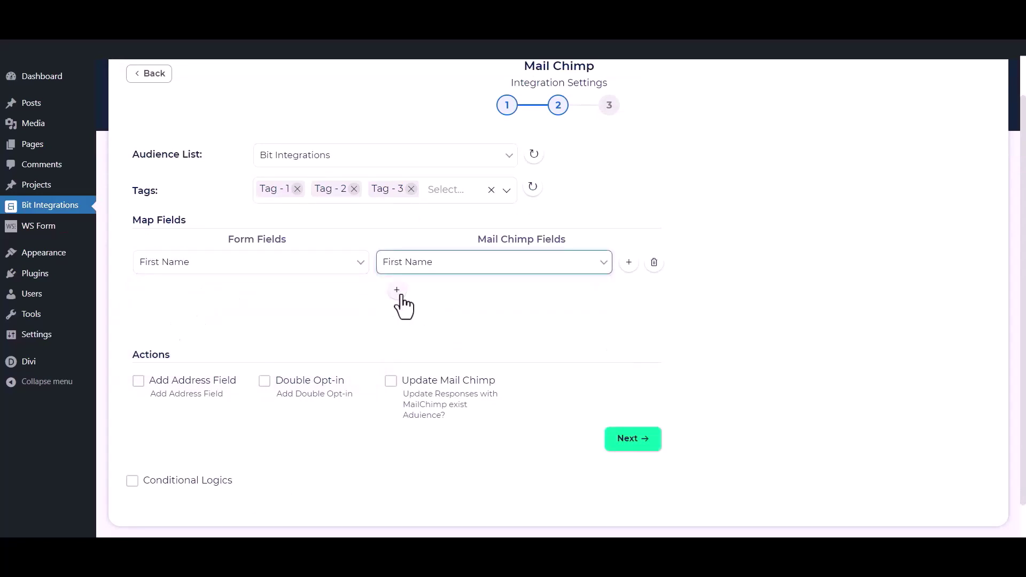
{"action": "left_click", "coordinate": [397, 292]}
{"action": "left_click", "coordinate": [319, 298]}
{"action": "left_click", "coordinate": [233, 348]}
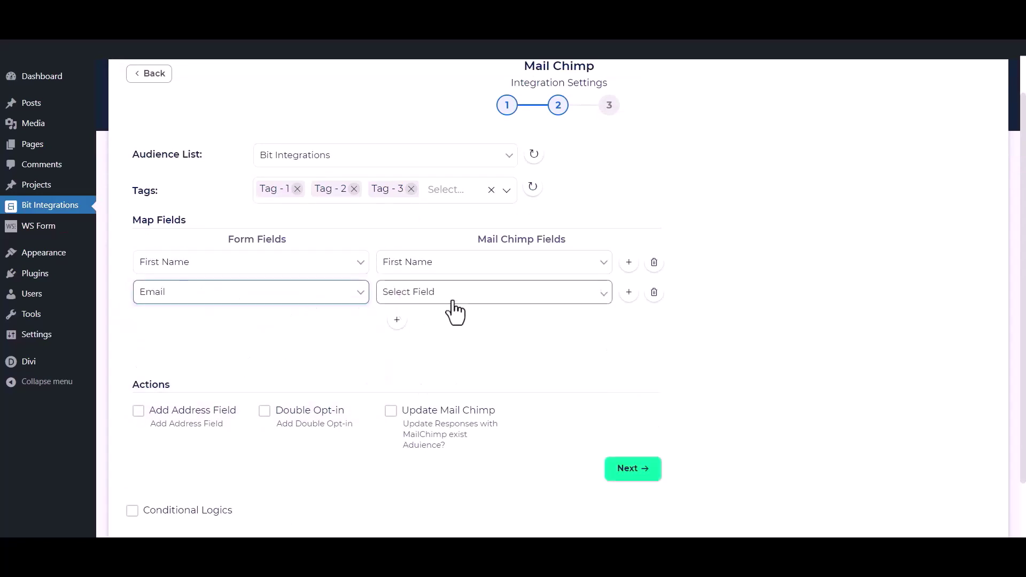
{"action": "left_click", "coordinate": [453, 303]}
{"action": "left_click", "coordinate": [394, 367]}
Map Phone to Phone Number and leave address field mapping off
{"action": "left_click", "coordinate": [397, 320]}
{"action": "left_click", "coordinate": [359, 322]}
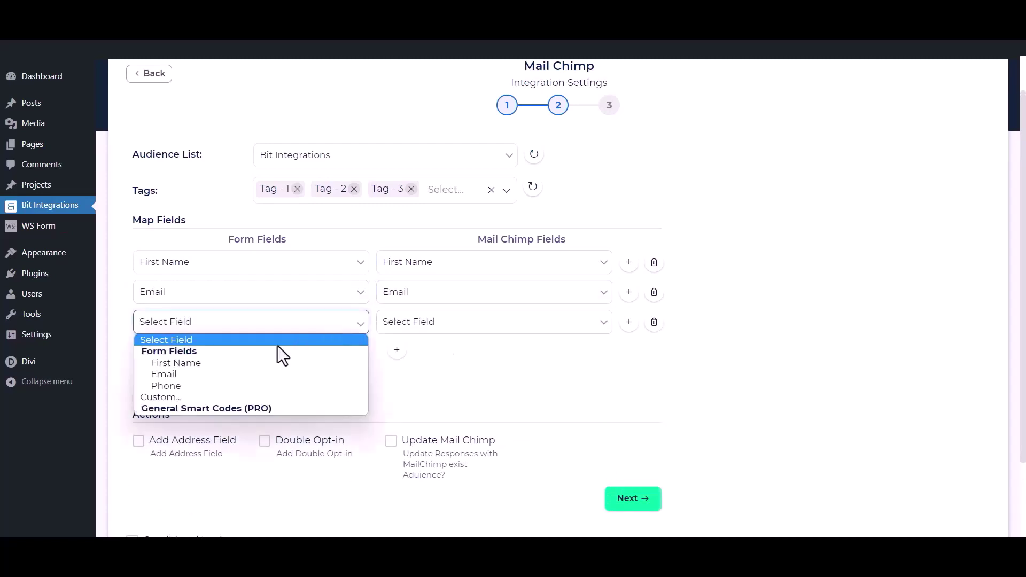
{"action": "left_click", "coordinate": [252, 385]}
{"action": "left_click", "coordinate": [459, 323]}
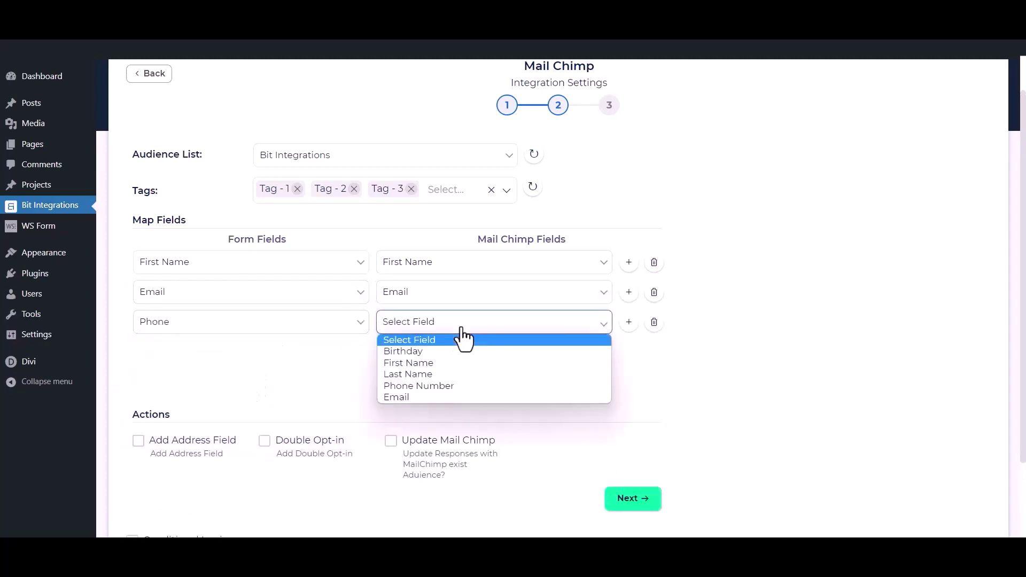
{"action": "left_click", "coordinate": [405, 386]}
{"action": "scroll", "coordinate": [438, 352], "scroll_direction": "down", "scroll_amount": 2}
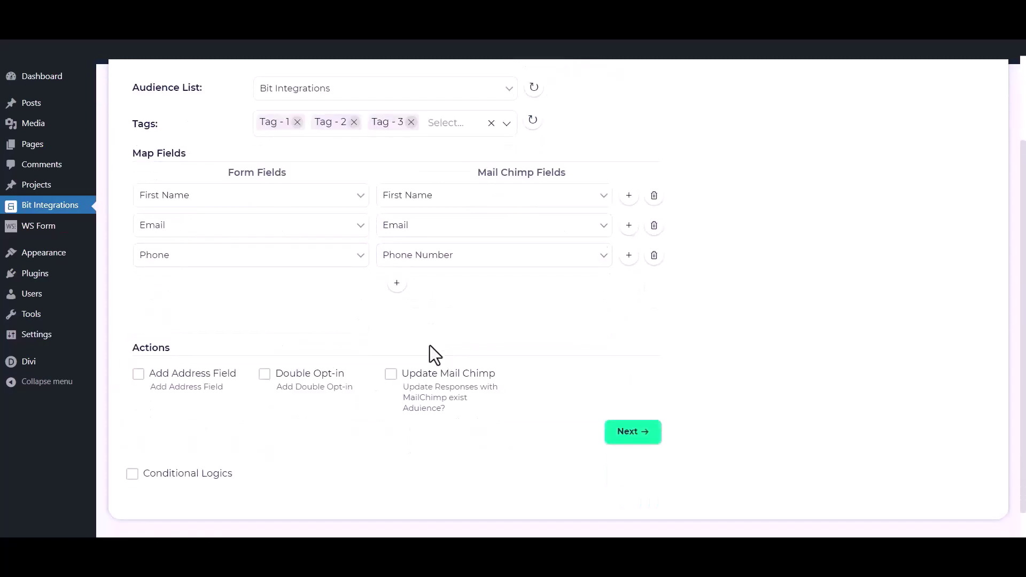
{"action": "left_click", "coordinate": [138, 374]}
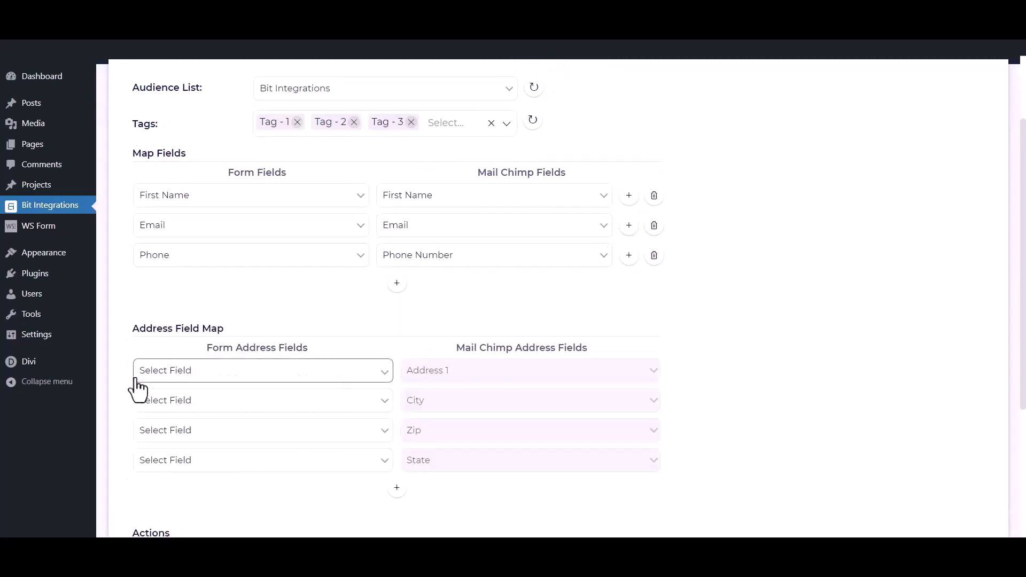
{"action": "scroll", "coordinate": [138, 389], "scroll_direction": "down", "scroll_amount": 2}
{"action": "left_click", "coordinate": [138, 425]}
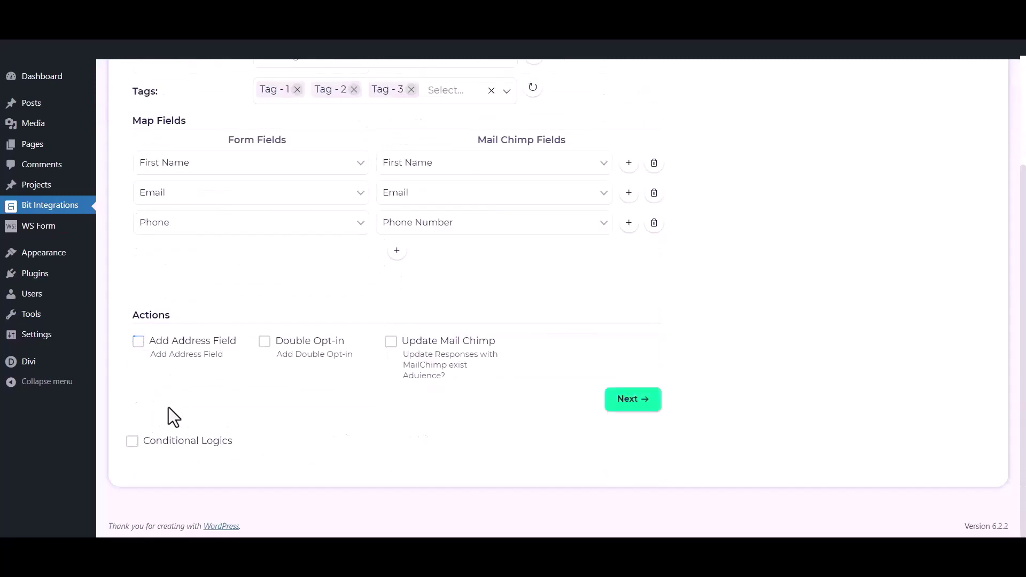
Leave Double Opt-in, Update Mail Chimp and Conditional Logics all switched off
{"action": "left_click", "coordinate": [264, 342]}
{"action": "left_click", "coordinate": [265, 343]}
{"action": "left_click", "coordinate": [390, 342]}
{"action": "left_click", "coordinate": [391, 345]}
{"action": "left_click", "coordinate": [132, 442]}
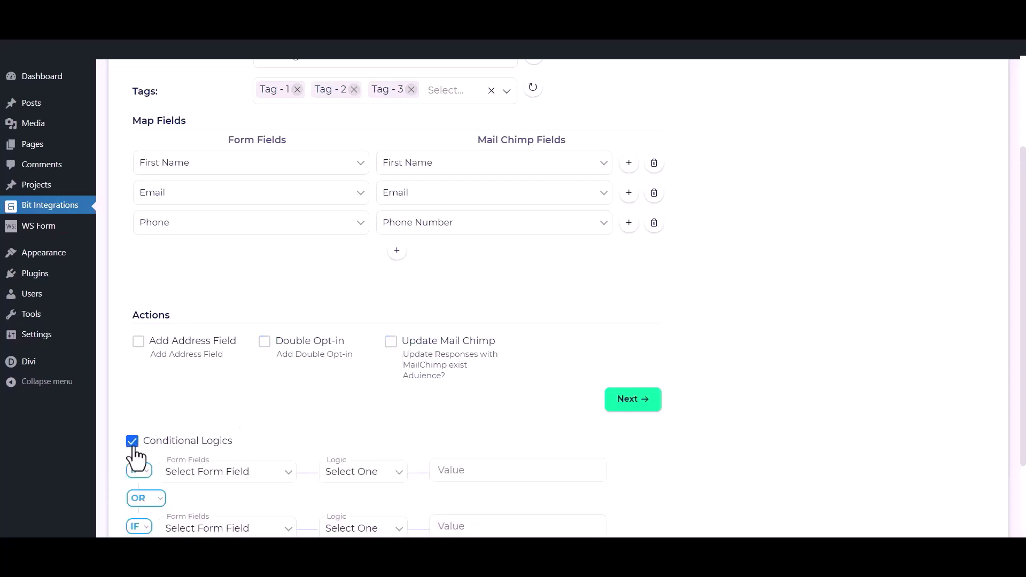
{"action": "scroll", "coordinate": [134, 454], "scroll_direction": "down", "scroll_amount": 1}
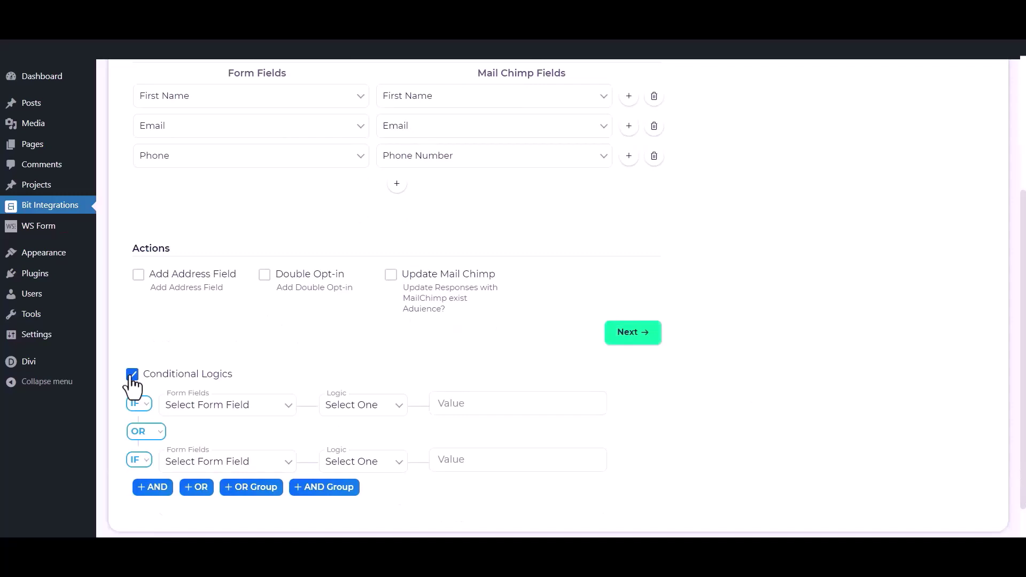
{"action": "left_click", "coordinate": [132, 376]}
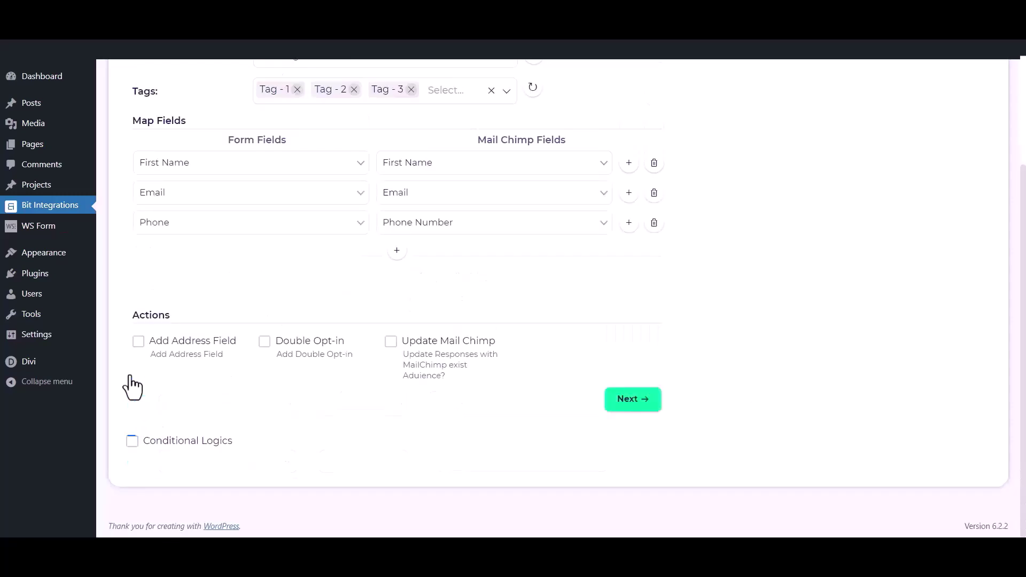
Finish & Save the Mail Chimp integration
{"action": "left_click", "coordinate": [646, 400]}
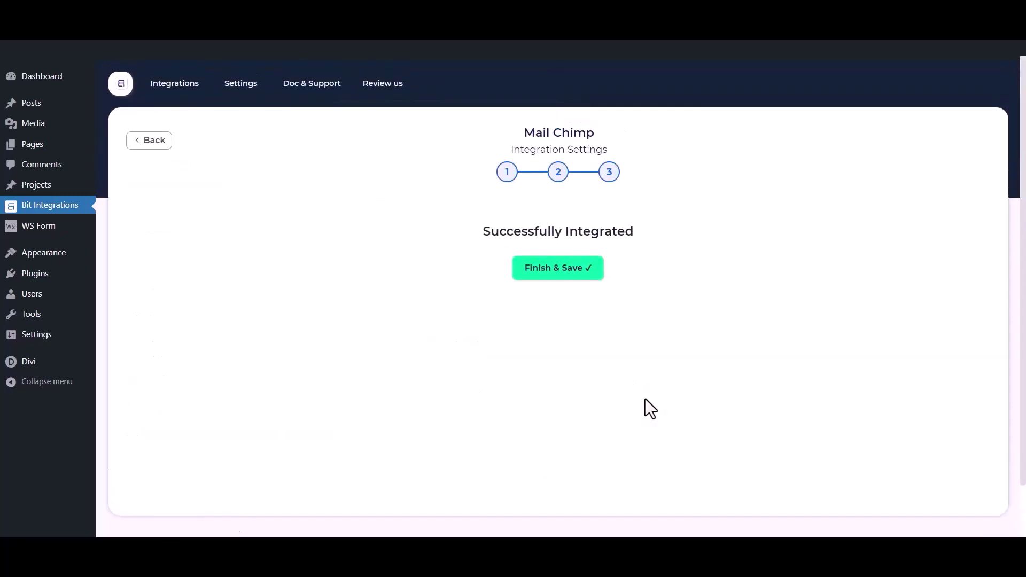
{"action": "left_click", "coordinate": [554, 268]}
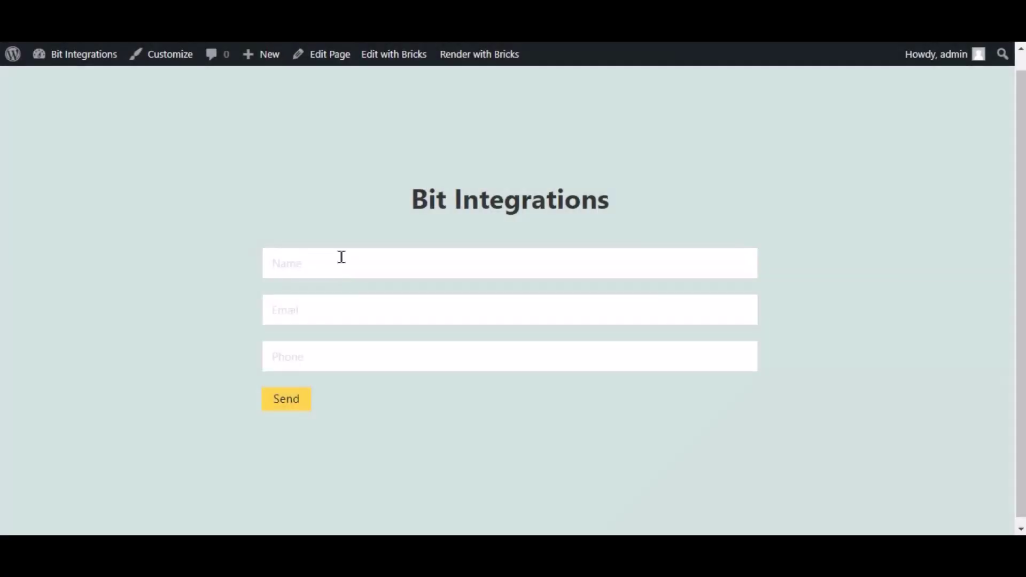
{"action": "left_click", "coordinate": [342, 257]}
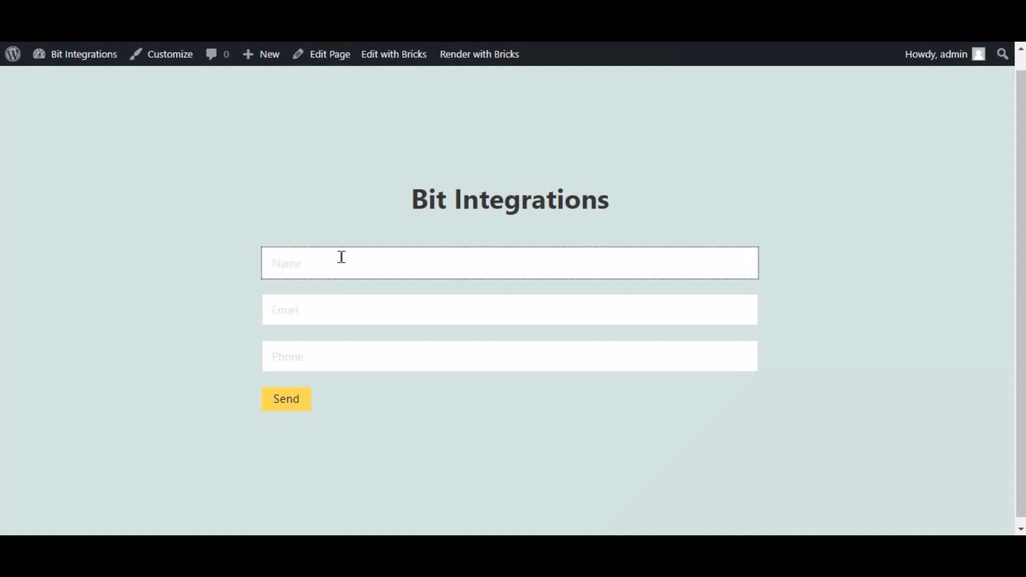
Fill the Bricks form's Name, Email and Phone fields with test contact details and send it
{"action": "type", "text": "Bit Ine"}
{"action": "key", "text": "BackSpace"}
{"action": "key", "text": "BackSpace"}
{"action": "key", "text": "BackSpace"}
{"action": "key", "text": "BackSpace"}
{"action": "key", "text": "BackSpace"}
{"action": "key", "text": "BackSpace"}
{"action": "key", "text": "BackSpace"}
{"action": "key", "text": "BackSpace"}
{"action": "type", "text": "Bit Inte"}
{"action": "type", "text": "ns"}
{"action": "key", "text": "Tab"}
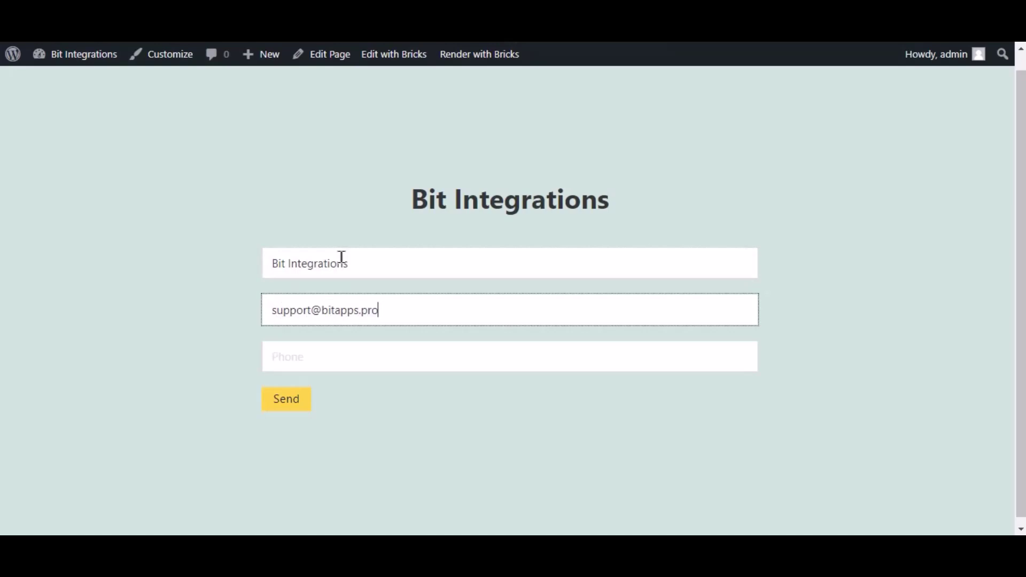
{"action": "key", "text": "Tab"}
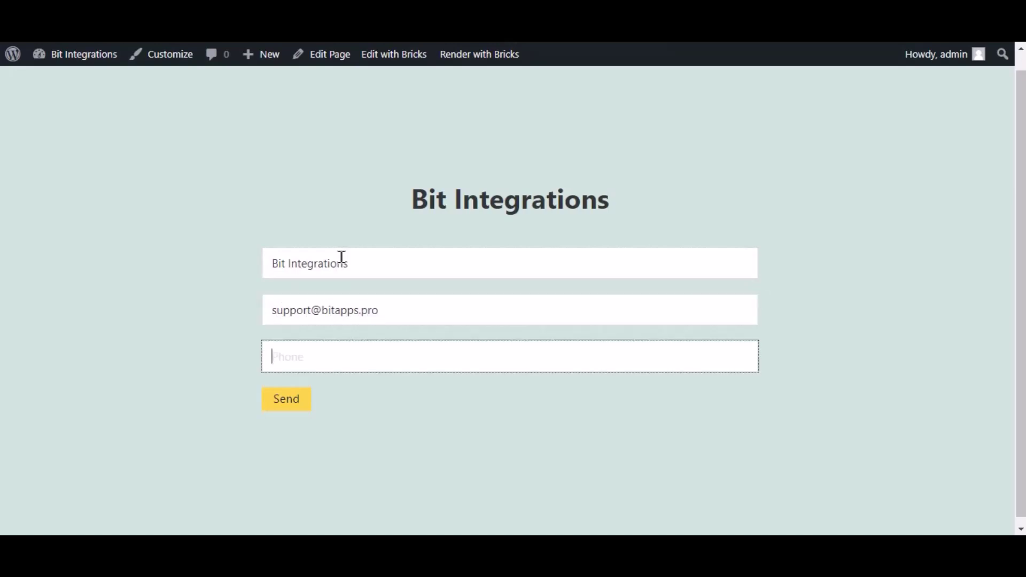
{"action": "type", "text": "444555666"}
{"action": "left_click", "coordinate": [307, 402]}
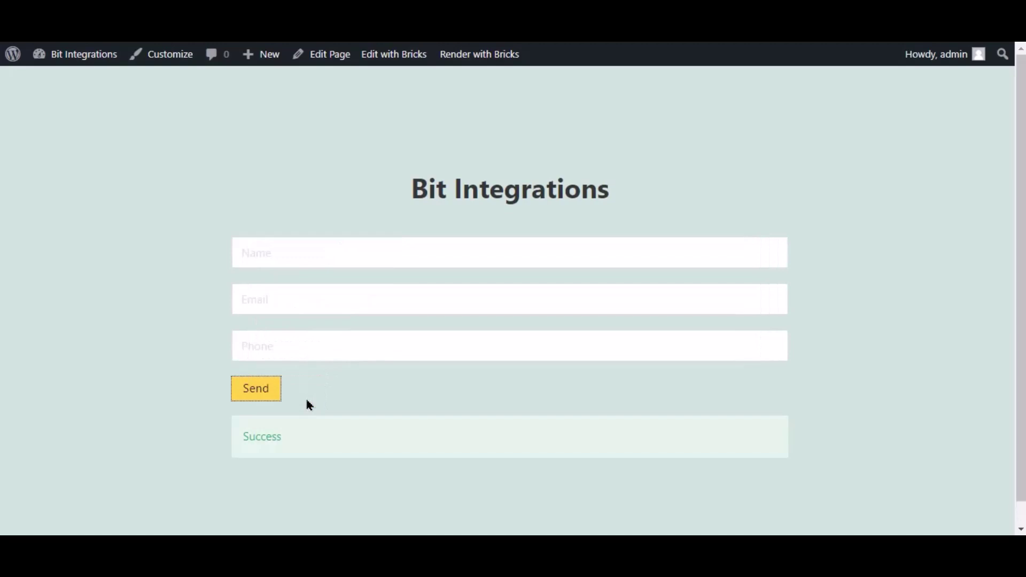